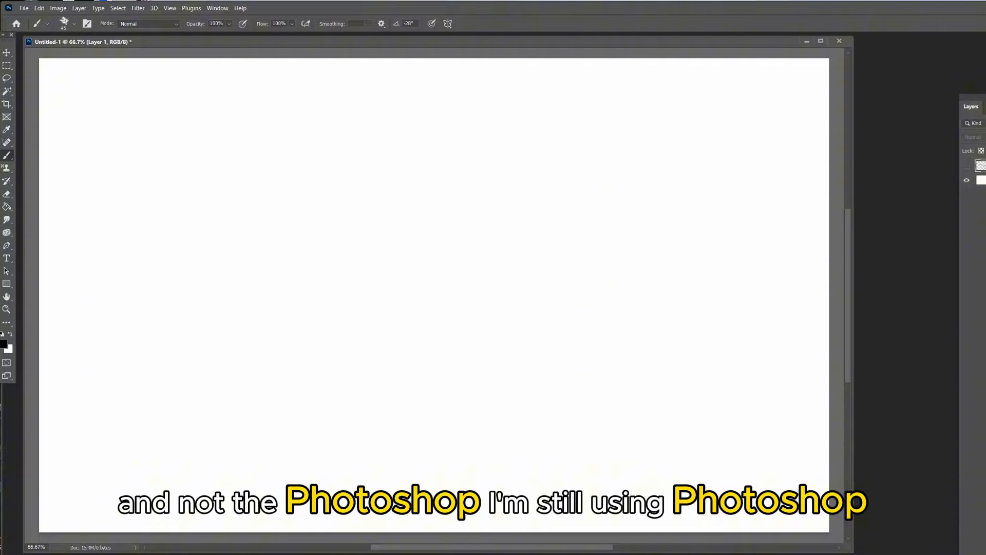
On a new layer, sketch the airplane fuselage's long upper and lower edges with a curved rear underside
mouse_move(158, 215)
mouse_down()
mouse_move(408, 214)
mouse_move(498, 339)
mouse_move(698, 329)
mouse_up()
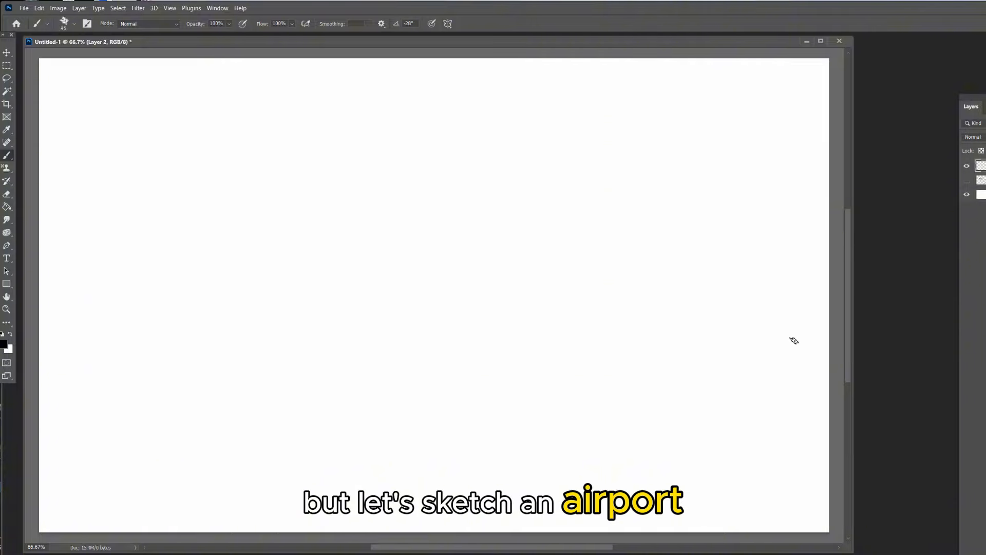
drag(211, 251, 637, 228)
drag(638, 229, 287, 259)
drag(221, 279, 325, 325)
drag(328, 329, 641, 287)
drag(661, 289, 385, 324)
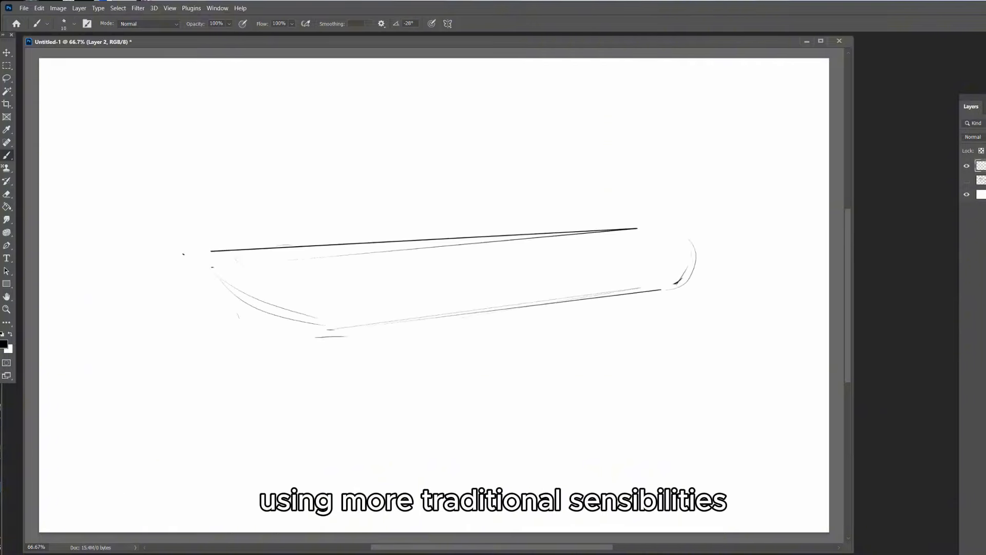
Sketch the near wing sweeping back from the fuselage and a rounded engine beneath it
drag(488, 287, 578, 279)
drag(511, 287, 538, 285)
drag(280, 365, 471, 293)
mouse_move(259, 372)
mouse_down()
mouse_move(336, 369)
mouse_move(588, 281)
mouse_move(561, 292)
mouse_up()
drag(515, 329, 570, 328)
drag(574, 292, 567, 330)
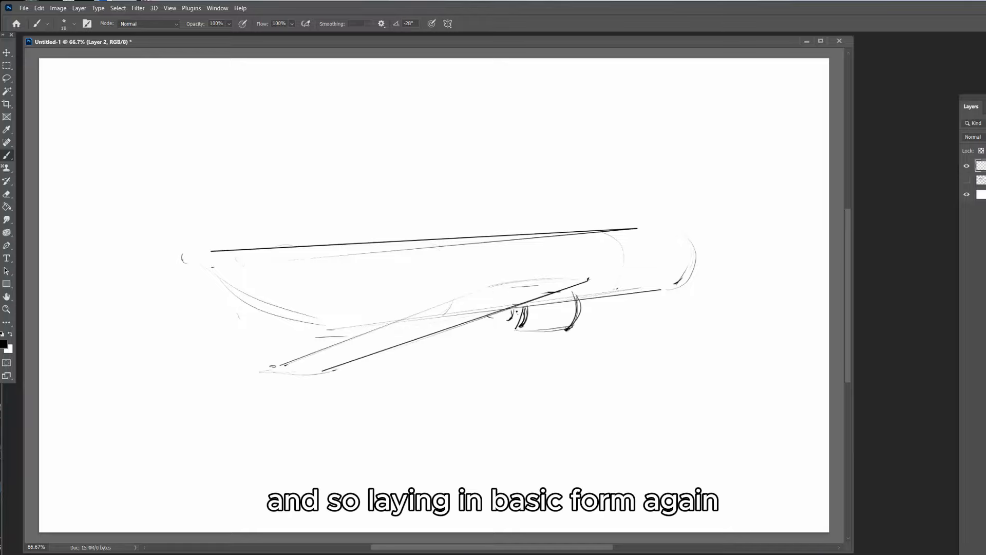
Sketch the airplane's rounded nose and add curved contour lines around the forward fuselage
drag(662, 290, 754, 256)
drag(635, 228, 710, 235)
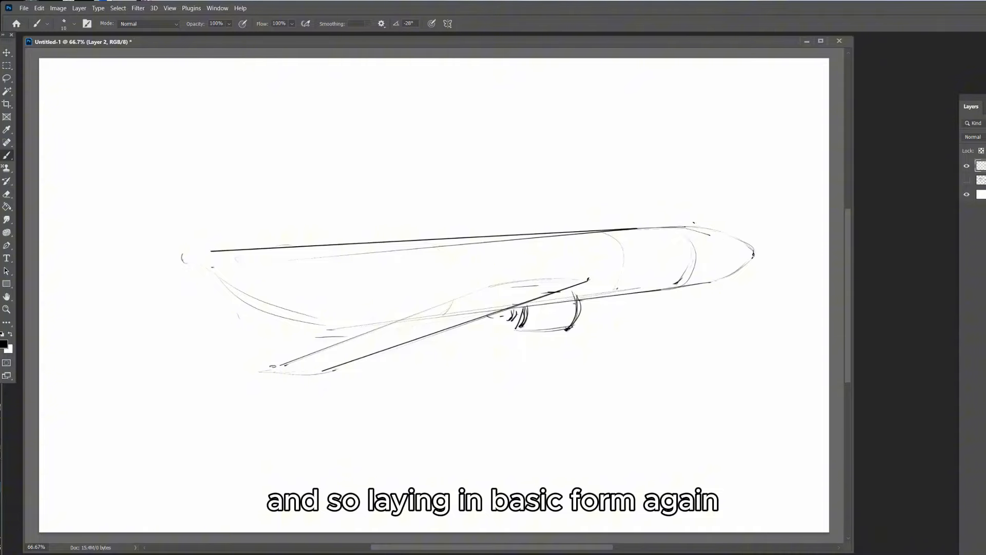
key(ctrl+z)
drag(656, 269, 645, 291)
drag(691, 265, 682, 286)
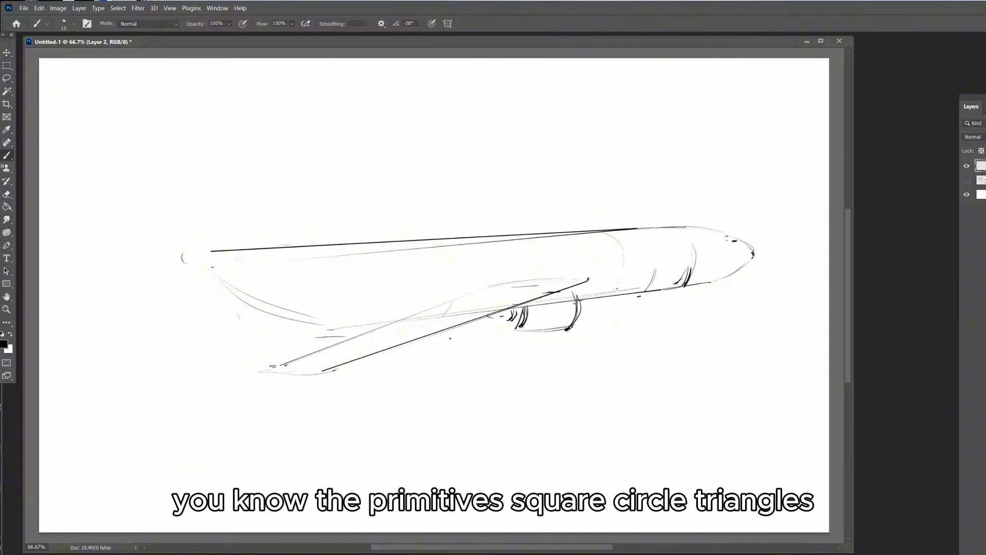
Lay in perspective ground lines around the airplane and a boxy loader under the forward fuselage
drag(472, 415, 555, 519)
drag(637, 328, 804, 478)
drag(734, 280, 824, 344)
drag(488, 358, 794, 316)
drag(462, 495, 830, 416)
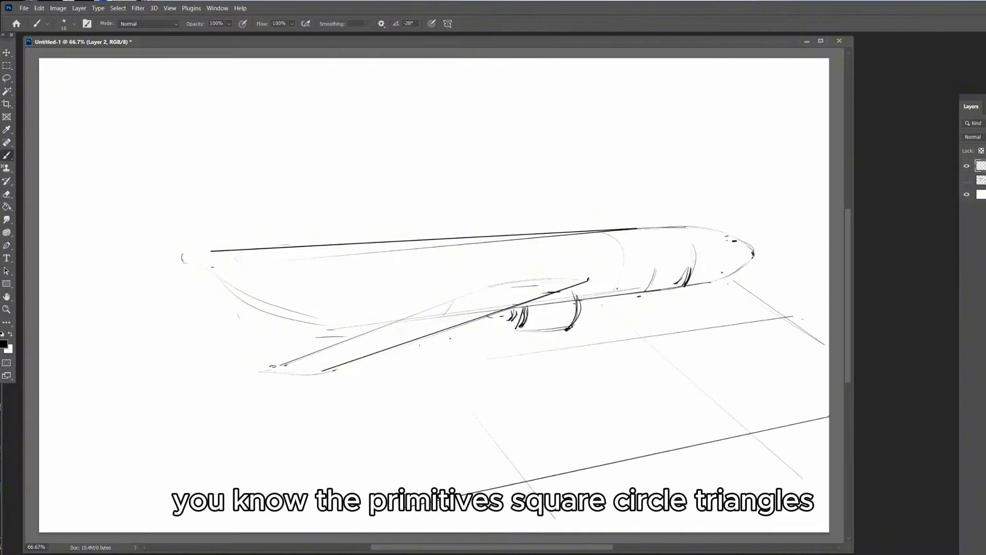
drag(655, 285, 654, 326)
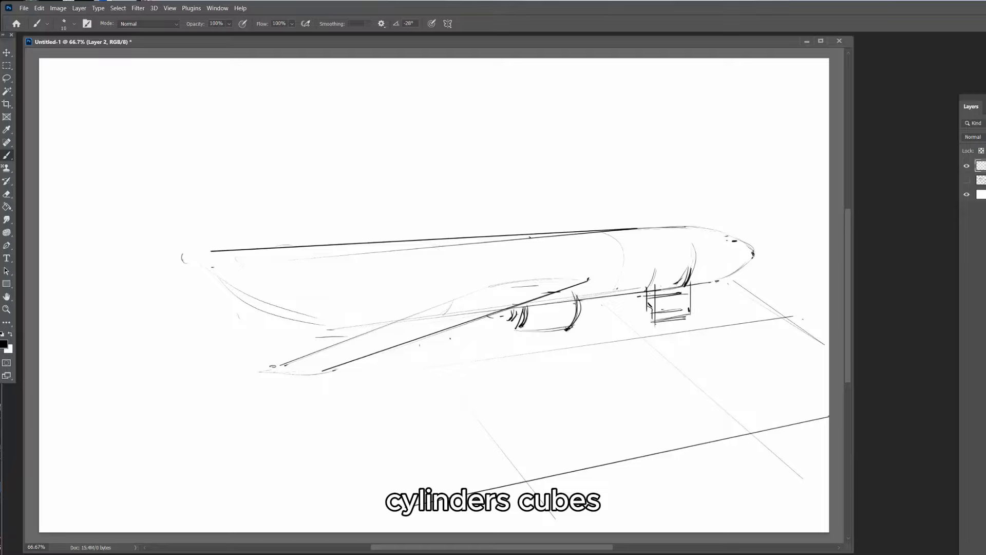
Extend the near wing to a longer pointed tip and lengthen the rear fuselage into a tapered tail
mouse_move(475, 282)
mouse_down()
mouse_move(263, 372)
mouse_move(221, 379)
mouse_up()
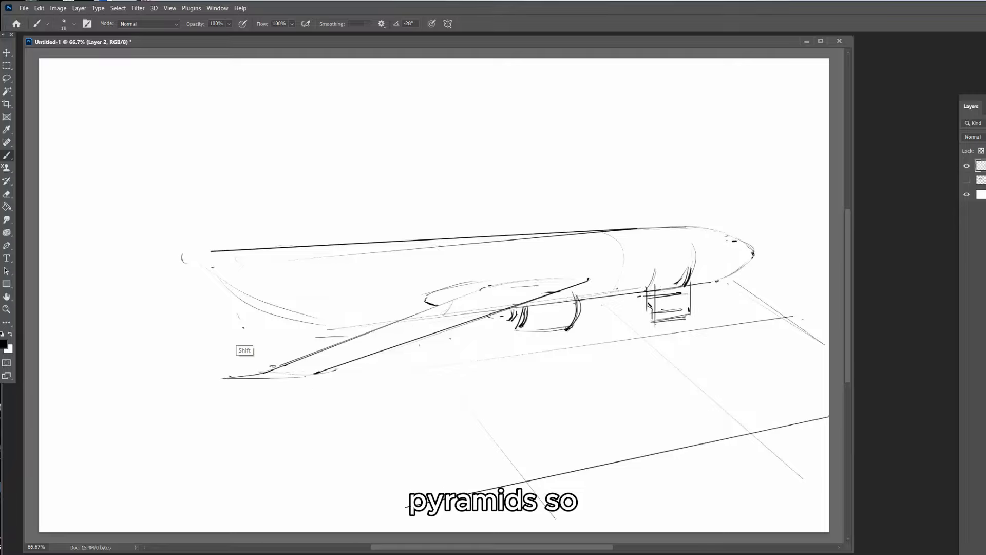
drag(237, 324, 401, 321)
drag(117, 281, 236, 324)
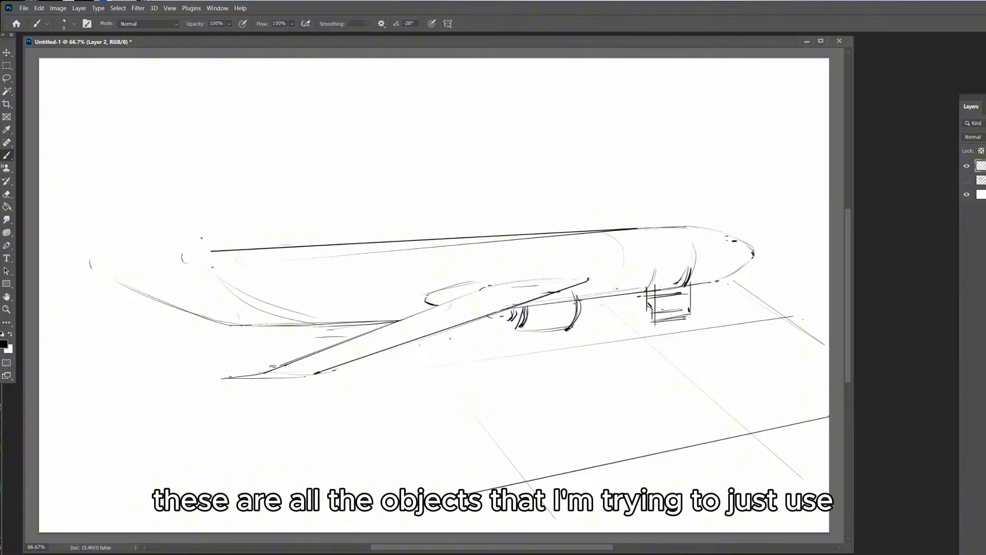
drag(99, 263, 329, 251)
drag(215, 252, 108, 277)
drag(118, 288, 180, 316)
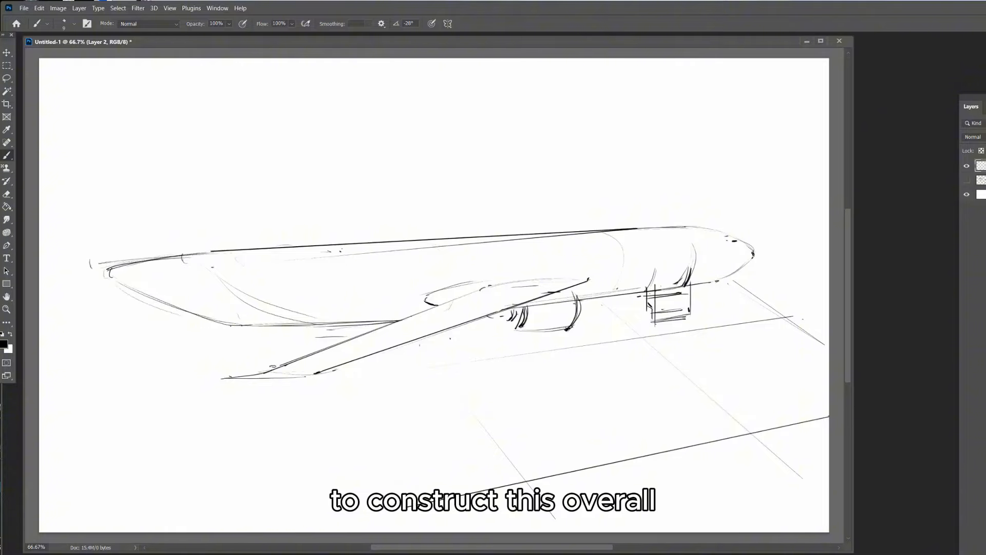
Draw the airplane's tail surfaces with a tall fin, and the far wing above the fuselage
mouse_move(189, 277)
mouse_down()
mouse_move(50, 295)
mouse_move(188, 279)
mouse_up()
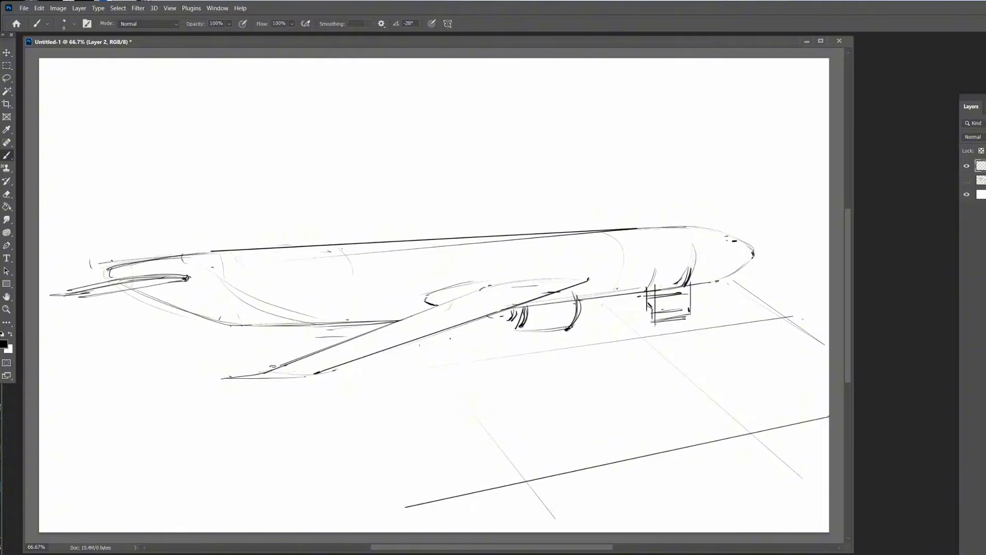
mouse_move(72, 106)
mouse_down()
mouse_move(118, 236)
mouse_move(111, 121)
mouse_move(242, 250)
mouse_move(488, 237)
mouse_up()
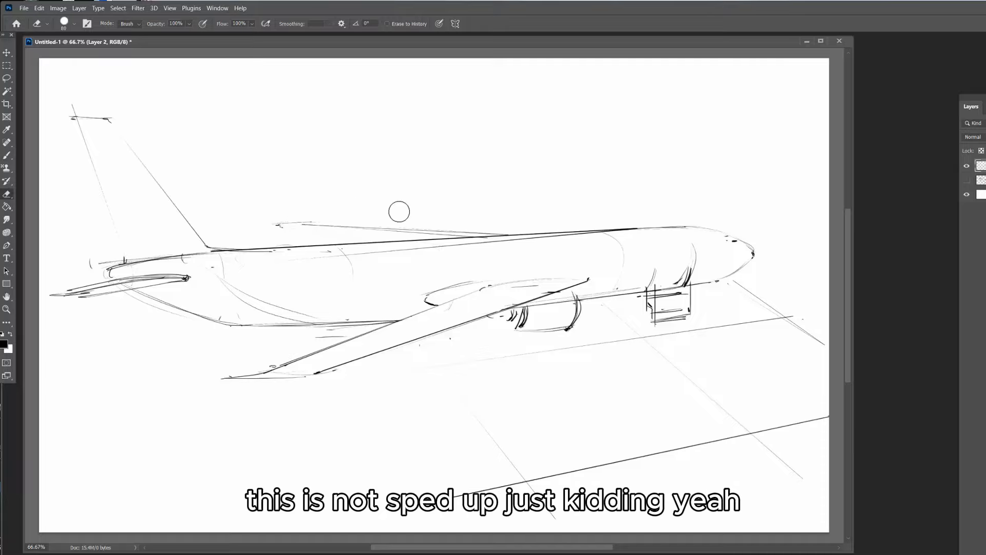
drag(283, 226, 377, 241)
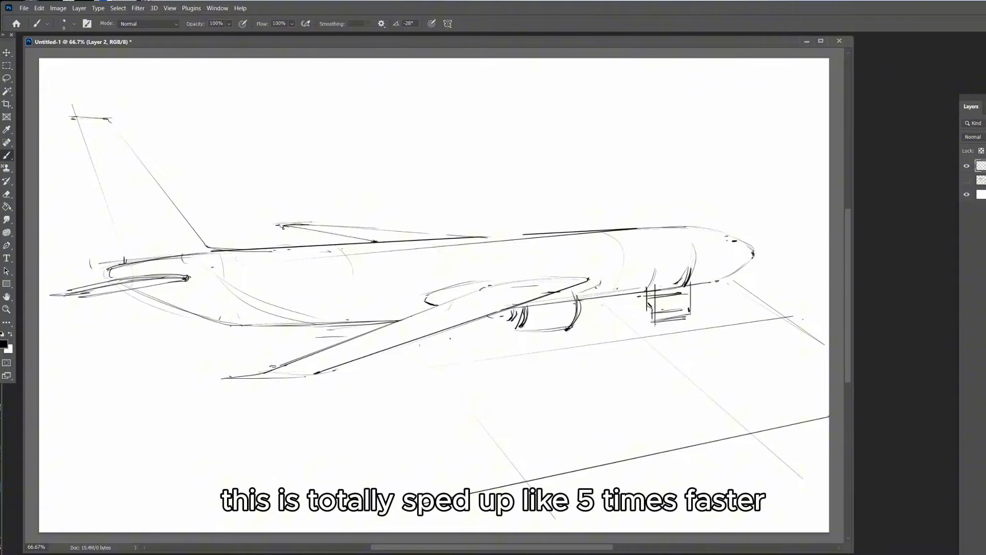
Draw the rear and front cargo door openings and fill them black with a larger brush
mouse_move(321, 303)
mouse_down()
mouse_move(326, 321)
mouse_move(318, 323)
mouse_move(328, 323)
mouse_up()
key(bracketright)
key(bracketright)
key(bracketright)
drag(651, 287, 694, 268)
drag(650, 290, 688, 283)
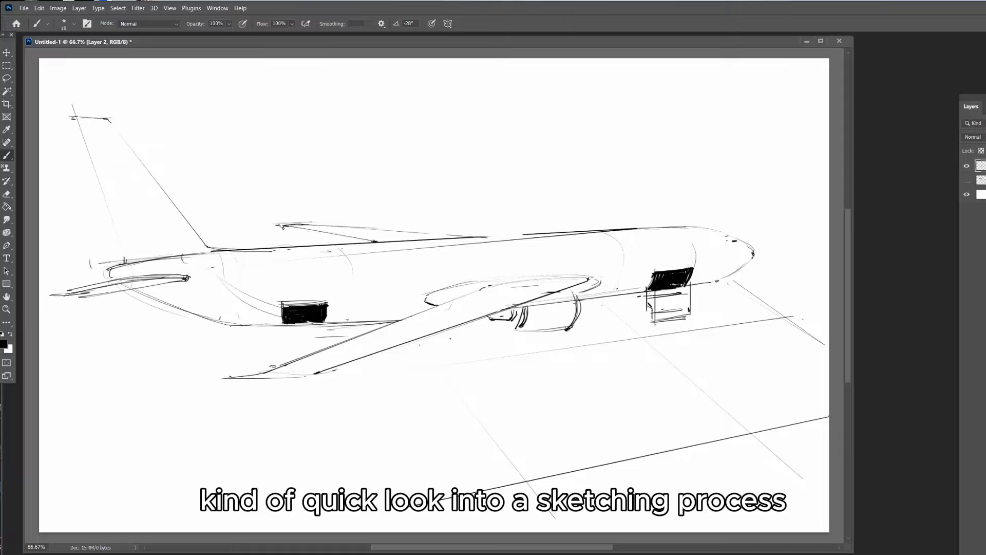
Outline the shadows that the engine, near wing and tailplane cast on the ground
mouse_move(558, 293)
mouse_down()
mouse_move(582, 321)
mouse_move(503, 345)
mouse_up()
key(bracketright)
drag(319, 425, 391, 420)
drag(511, 345, 385, 423)
drag(448, 341, 321, 426)
drag(398, 344, 448, 343)
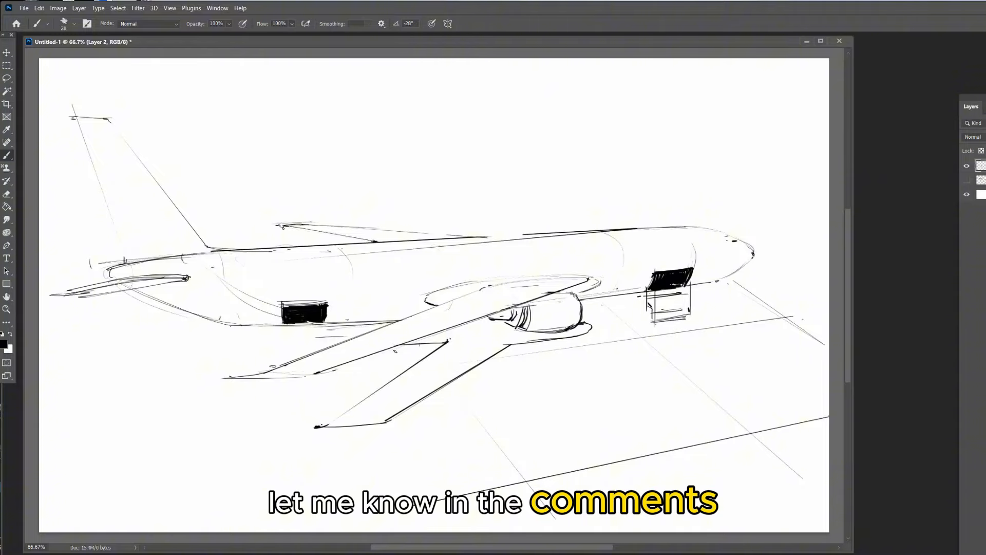
mouse_move(340, 344)
mouse_down()
mouse_move(210, 354)
mouse_move(117, 386)
mouse_move(162, 362)
mouse_up()
drag(132, 354, 97, 383)
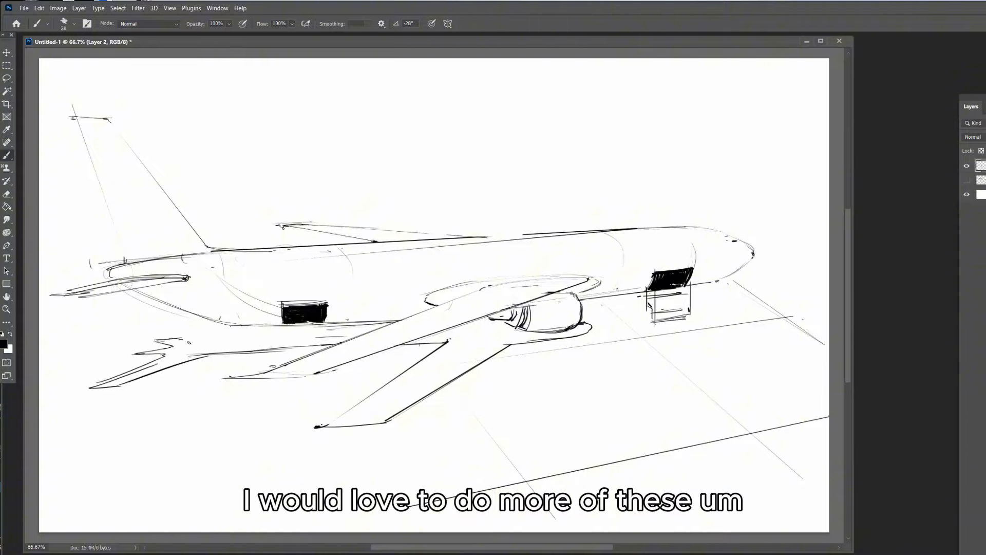
Fill the fuselage and tailplane shadows on the ground with solid black
drag(182, 343, 381, 326)
drag(582, 316, 646, 308)
drag(591, 299, 742, 296)
mouse_move(691, 288)
mouse_down()
mouse_move(734, 297)
mouse_move(765, 286)
mouse_up()
drag(580, 302, 644, 298)
mouse_move(156, 341)
mouse_down()
mouse_move(373, 328)
mouse_move(290, 342)
mouse_up()
drag(368, 331, 223, 344)
drag(334, 342, 137, 354)
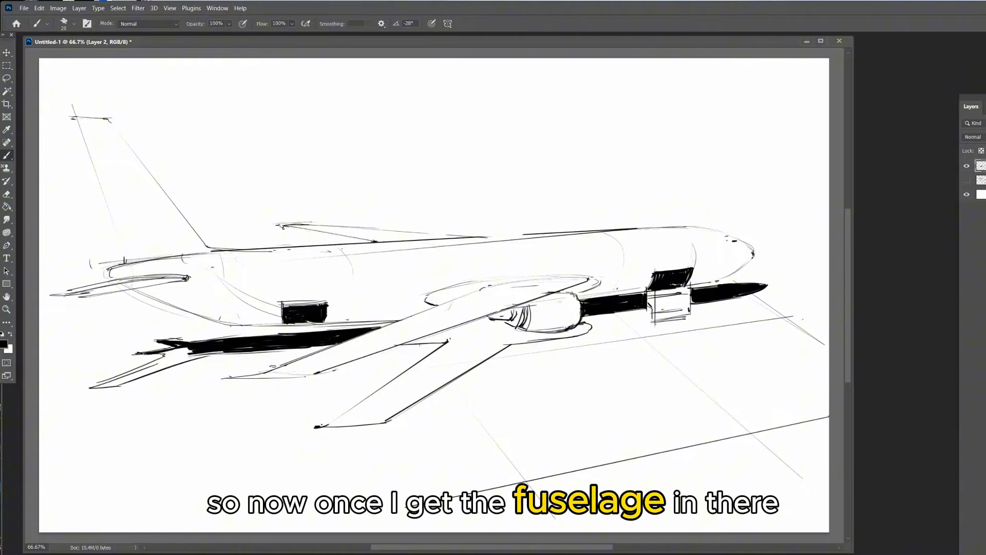
drag(221, 351, 92, 387)
Strengthen the edges of the engine and wing shadows, then erase the wing shadow's original outer edge
mouse_move(405, 342)
mouse_down()
mouse_move(583, 324)
mouse_move(488, 343)
mouse_up()
drag(431, 355, 333, 424)
drag(328, 426, 368, 424)
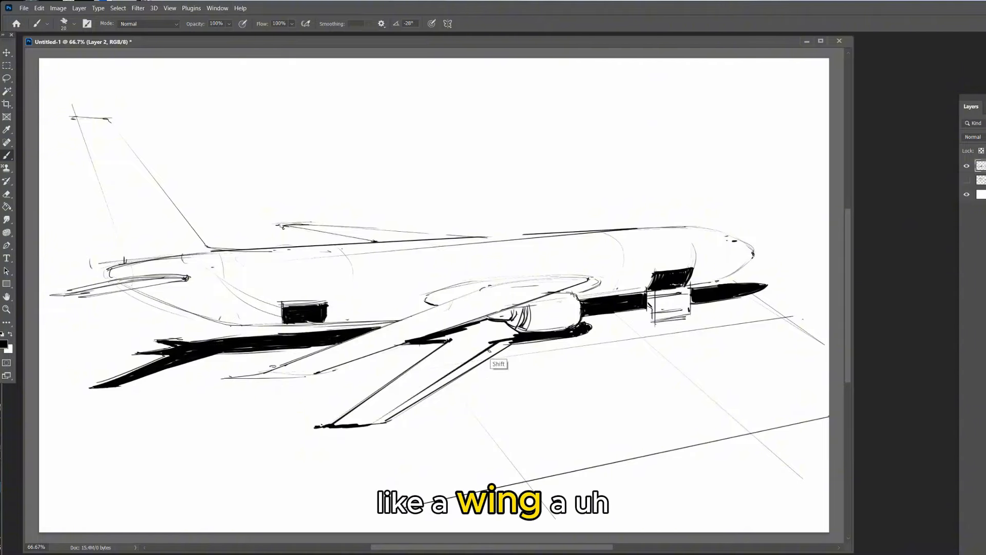
drag(492, 345, 366, 424)
key(e)
drag(511, 350, 387, 423)
Fill the near wing's ground shadow with solid black strokes
key(b)
mouse_move(442, 340)
mouse_down()
mouse_move(501, 324)
mouse_move(402, 378)
mouse_up()
drag(487, 341, 414, 379)
drag(476, 347, 341, 422)
drag(379, 406, 336, 424)
drag(434, 372, 361, 424)
drag(436, 378, 380, 419)
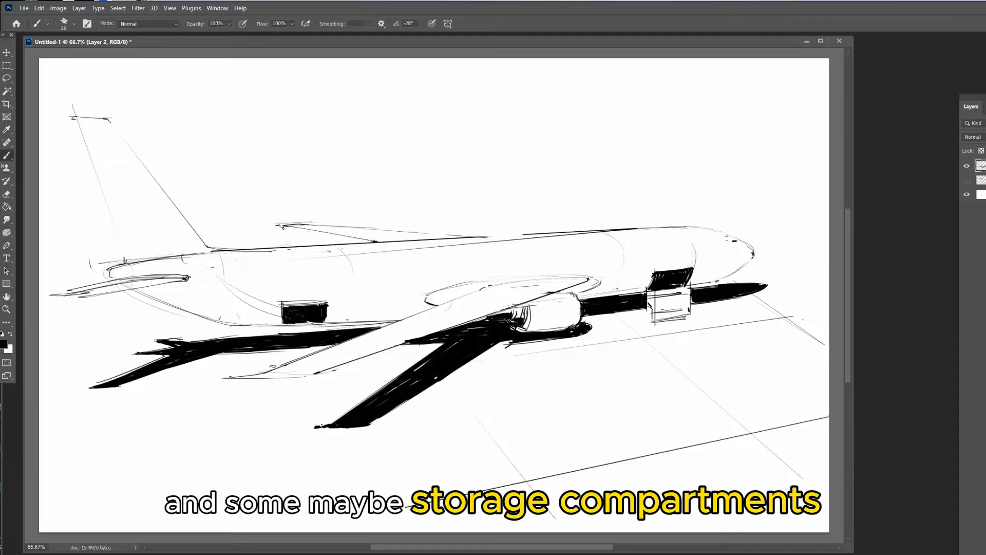
Add black shading at the wing's joint with the fuselage and under the tailplane
drag(597, 286, 580, 302)
drag(426, 302, 436, 307)
drag(132, 290, 145, 294)
drag(139, 290, 173, 283)
mouse_move(186, 280)
mouse_down()
mouse_move(175, 295)
mouse_move(156, 296)
mouse_up()
drag(153, 288, 172, 300)
drag(181, 282, 170, 300)
With a smaller brush, draw straight parallel lines along the fuselage side and detail the nose
key(bracketleft)
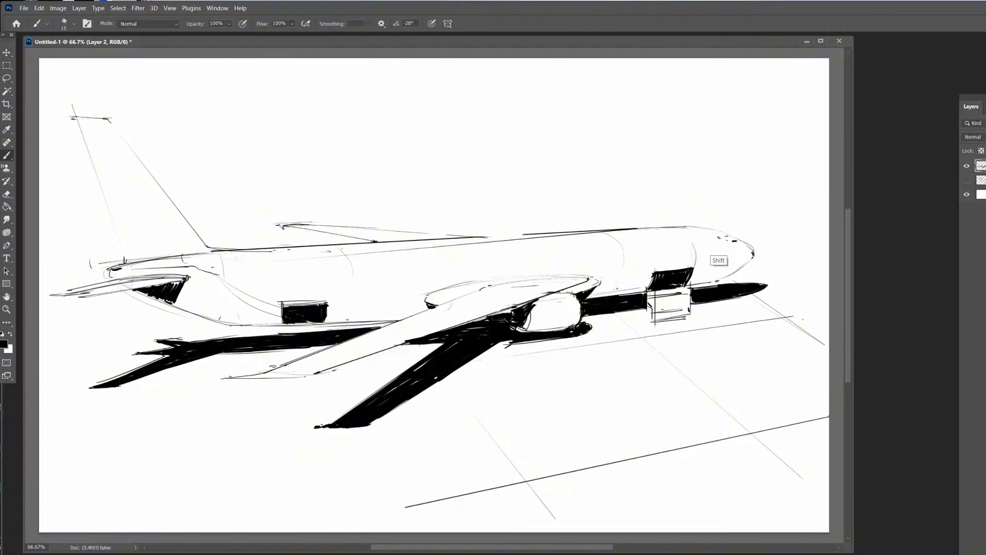
click(705, 240)
shift+click(219, 277)
click(221, 290)
shift+click(699, 249)
drag(220, 284, 627, 253)
drag(689, 241, 706, 249)
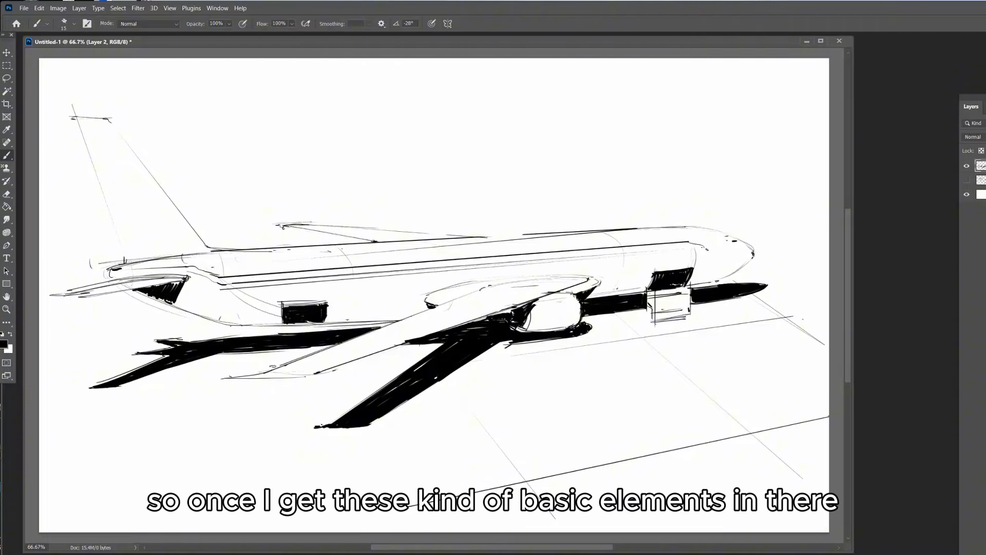
click(744, 264)
Erase sections of the straight lines along the fuselage side to break them up
key(e)
drag(267, 280, 483, 261)
drag(611, 247, 667, 244)
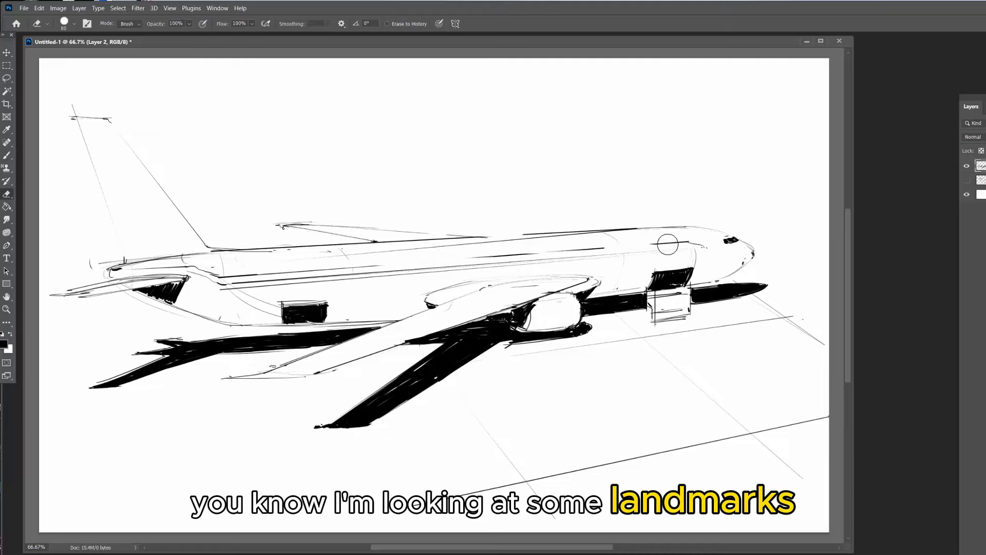
drag(442, 268, 344, 277)
Paint groups of small black passenger windows along the fuselage from tail to nose
key(b)
drag(251, 276, 280, 279)
drag(285, 274, 284, 279)
drag(289, 274, 289, 279)
key(])
key(])
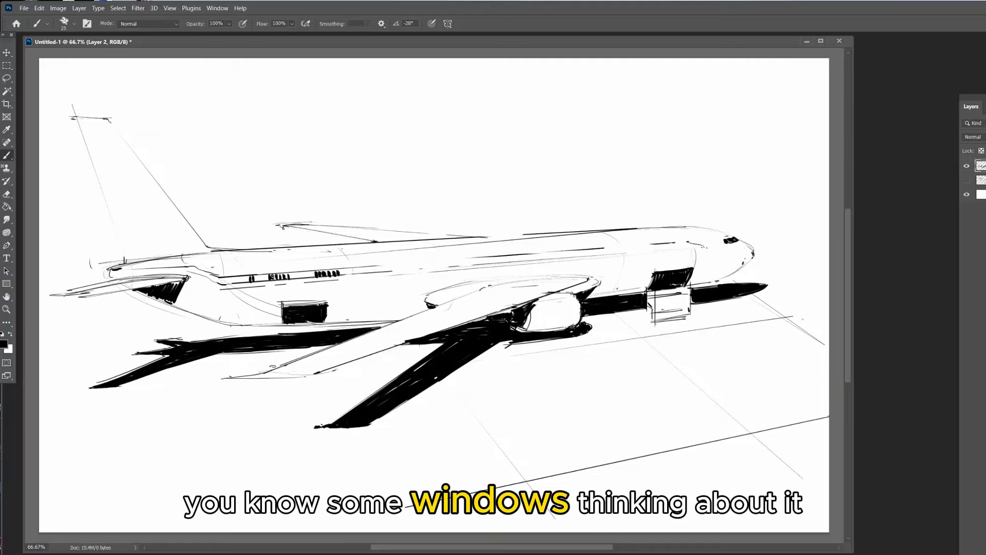
drag(476, 260, 476, 265)
drag(506, 259, 505, 264)
drag(536, 258, 590, 257)
drag(650, 247, 672, 251)
Darken the base of the front loader and sketch a small flat cart on the tarmac with a finer brush
key([)
key([)
drag(652, 321, 687, 319)
key([)
mouse_move(505, 402)
mouse_down()
mouse_move(521, 418)
mouse_move(548, 414)
mouse_up()
Sketch a tall boxy service tower with panel details beside the rear cargo door, erasing overlapping lines
drag(396, 295, 522, 285)
key(e)
mouse_move(381, 343)
mouse_down()
mouse_move(378, 299)
mouse_move(372, 349)
mouse_up()
key(b)
drag(407, 295, 403, 349)
drag(359, 366, 423, 367)
drag(370, 294, 403, 294)
drag(374, 324, 398, 319)
drag(374, 327, 406, 322)
mouse_move(403, 297)
mouse_down()
mouse_move(403, 319)
mouse_move(378, 312)
mouse_move(397, 322)
mouse_up()
drag(403, 327, 404, 348)
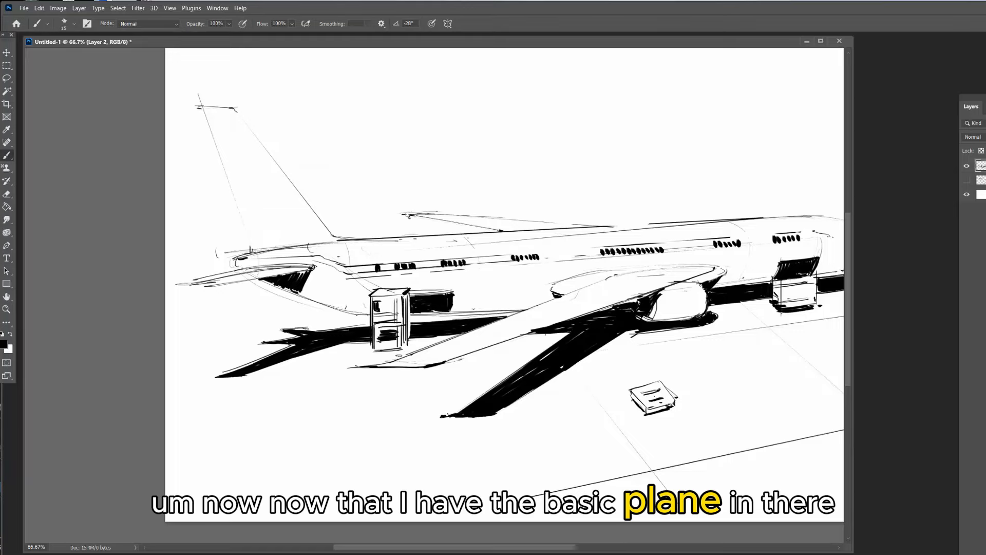
Clean up the front loader with the eraser and sketch a shaded tanker truck beneath the airplane's nose
drag(616, 280, 513, 273)
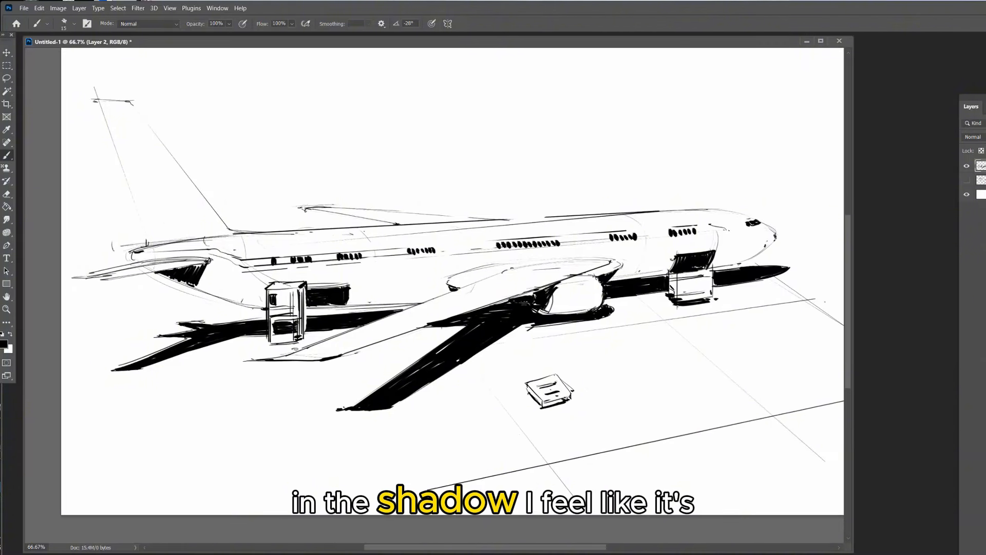
key(e)
drag(670, 266, 701, 276)
key(b)
mouse_move(786, 266)
mouse_down()
mouse_move(766, 280)
mouse_move(806, 269)
mouse_move(754, 296)
mouse_move(766, 301)
mouse_up()
key(e)
key(b)
mouse_move(775, 297)
mouse_down()
mouse_move(808, 278)
mouse_move(757, 292)
mouse_up()
drag(755, 292, 768, 288)
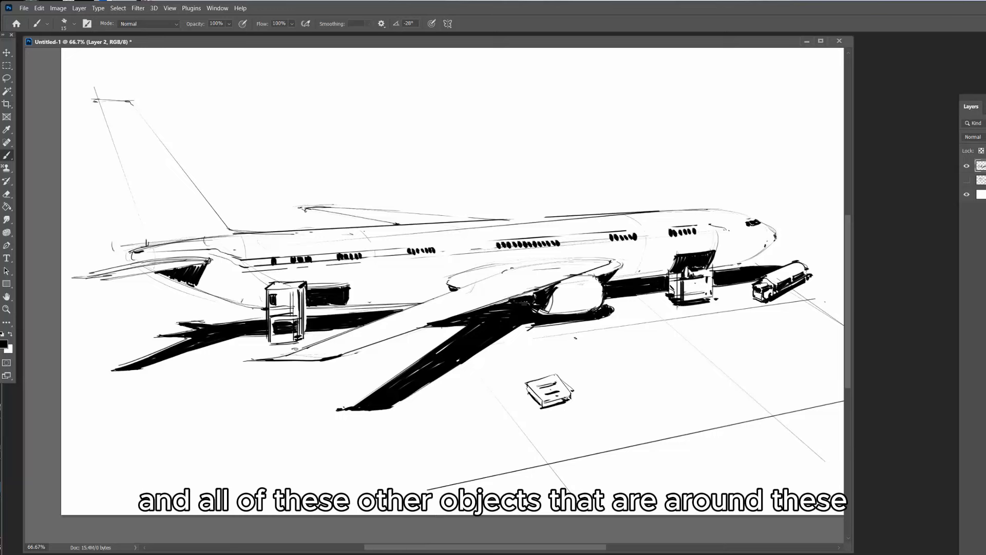
Add small cone-shaped people near the engine, the front loader, the tanker truck and the cart
drag(564, 312, 602, 309)
drag(677, 298, 682, 312)
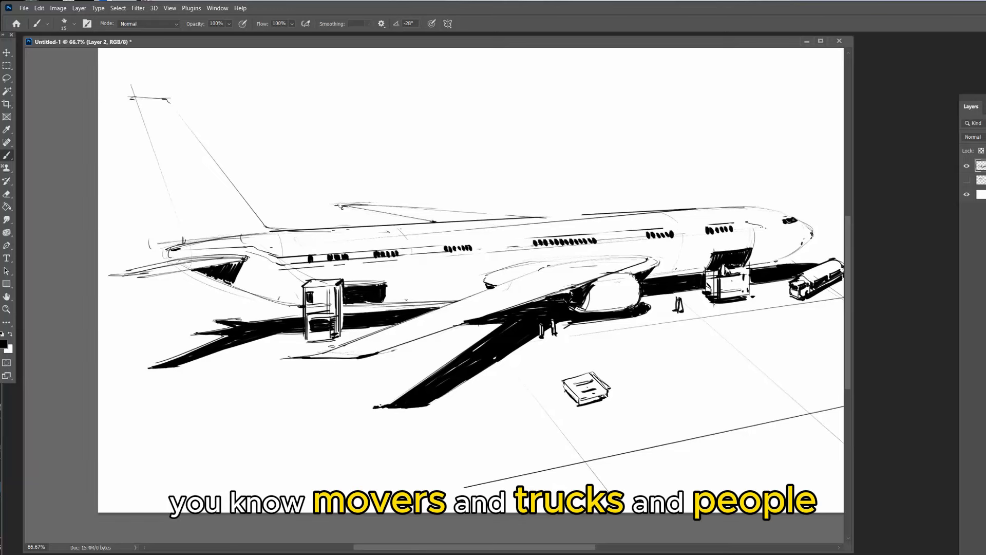
drag(783, 286, 785, 298)
drag(771, 309, 663, 293)
mouse_move(454, 356)
mouse_down()
mouse_move(454, 374)
mouse_move(460, 365)
mouse_up()
drag(452, 389, 551, 404)
Draw tarmac marking lines with small hatch marks and faint ground outlines around the near wing's shadow
drag(502, 361, 577, 462)
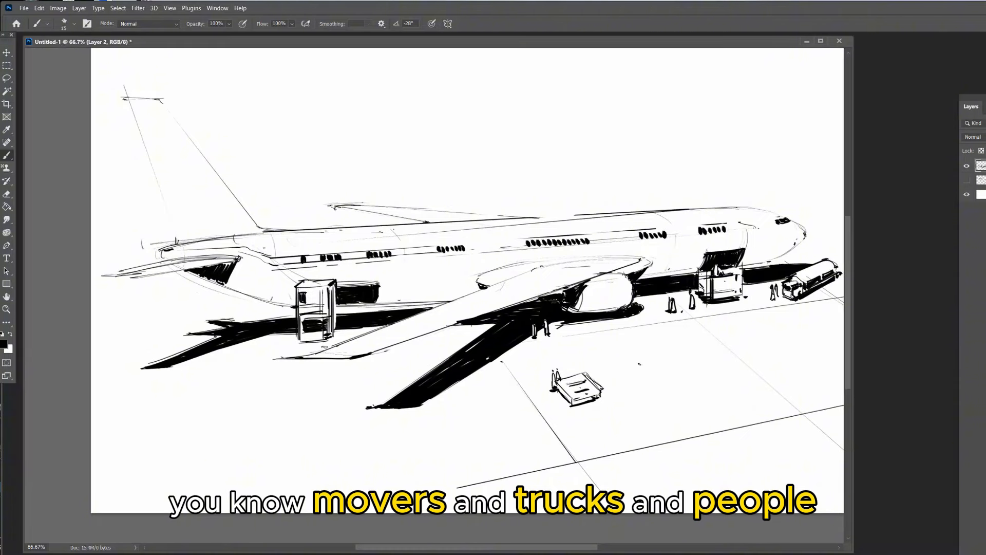
drag(498, 384, 550, 455)
drag(545, 461, 552, 459)
drag(546, 463, 554, 461)
drag(464, 337, 469, 343)
drag(391, 357, 421, 353)
drag(423, 356, 432, 368)
drag(375, 378, 379, 396)
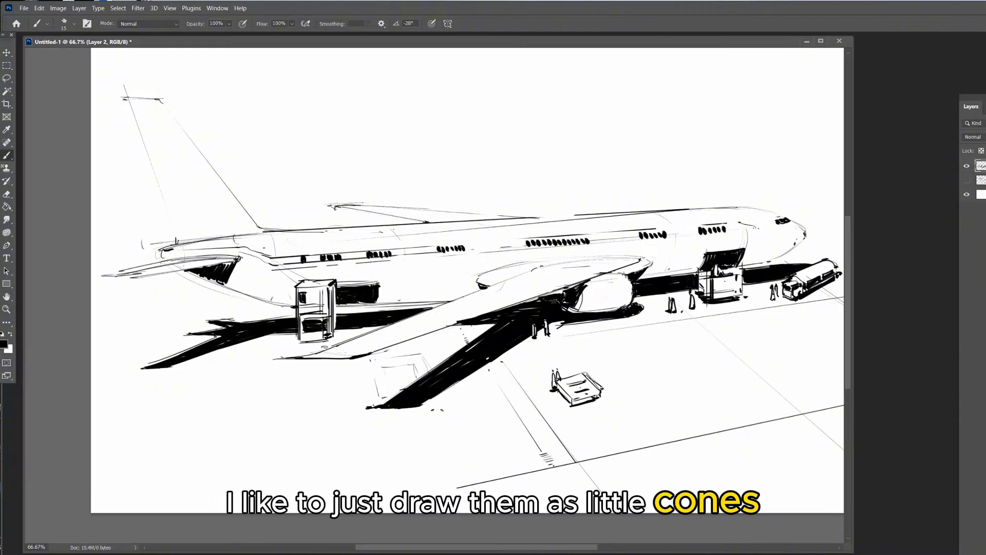
Draw a straight double line diagonally across the tarmac and extend it past the tanker truck
click(760, 315)
shift+click(537, 513)
shift+click(761, 315)
shift+click(545, 512)
drag(774, 313, 601, 343)
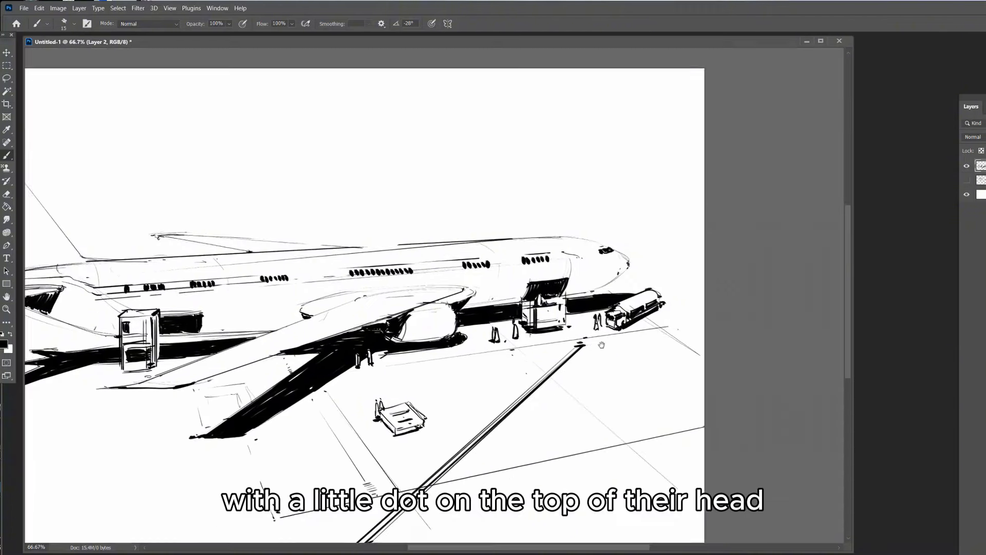
click(587, 344)
shift+click(684, 329)
drag(333, 281, 500, 255)
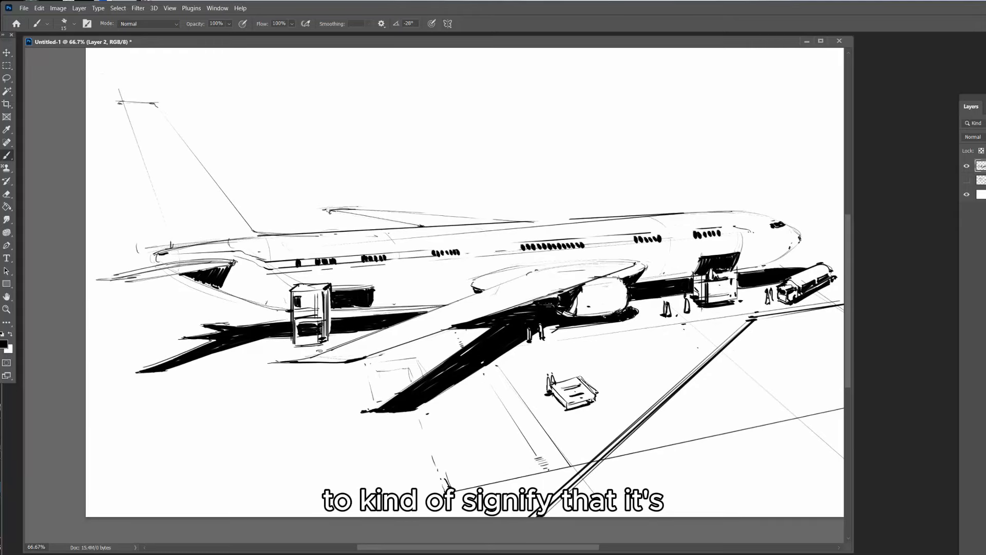
Carve light figures out of the shadow with the eraser and ink a pair of people beside the near engine
key(e)
drag(603, 312, 604, 325)
drag(612, 310, 611, 323)
key(b)
drag(604, 311, 601, 326)
drag(604, 312, 606, 326)
key(e)
key(b)
Add small figures on the rear loader's platform, alternating brush and eraser against the dark doorway
mouse_move(330, 310)
mouse_down()
mouse_move(352, 308)
mouse_move(337, 307)
mouse_up()
key(e)
drag(343, 297, 343, 308)
key(b)
Draw a small box-shaped service vehicle with people beside it on the tarmac beyond the airplane's nose
drag(616, 277, 553, 292)
drag(763, 235, 762, 244)
drag(763, 234, 794, 236)
drag(762, 245, 787, 247)
drag(787, 236, 783, 248)
drag(759, 237, 753, 246)
drag(783, 249, 793, 248)
Draw thin straight tarmac grid lines in the foreground and add people near the tail shadow and the near wing
mouse_move(463, 288)
mouse_down()
mouse_move(545, 280)
mouse_move(539, 272)
mouse_up()
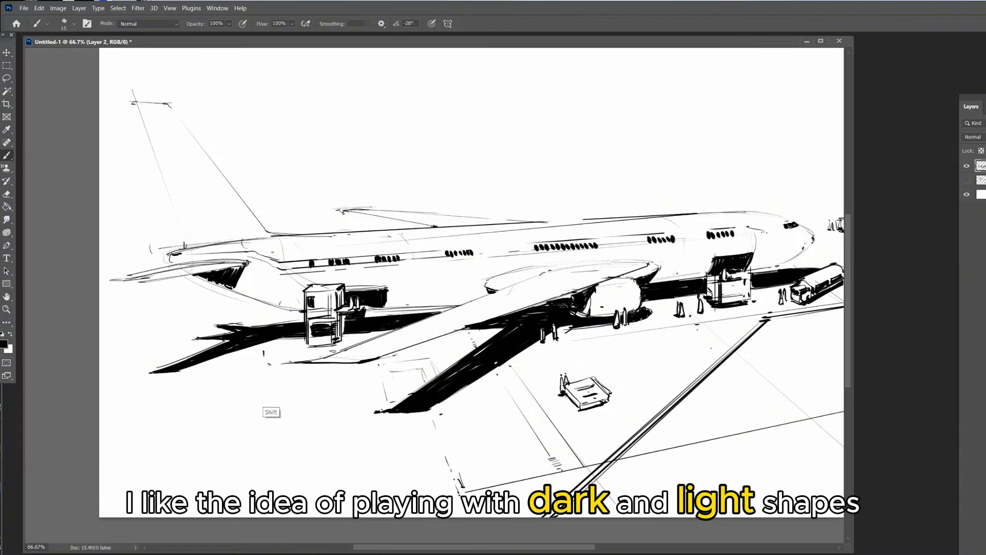
drag(263, 347, 266, 505)
drag(465, 492, 348, 517)
drag(100, 391, 332, 364)
drag(244, 315, 244, 325)
drag(493, 287, 440, 302)
drag(408, 361, 408, 372)
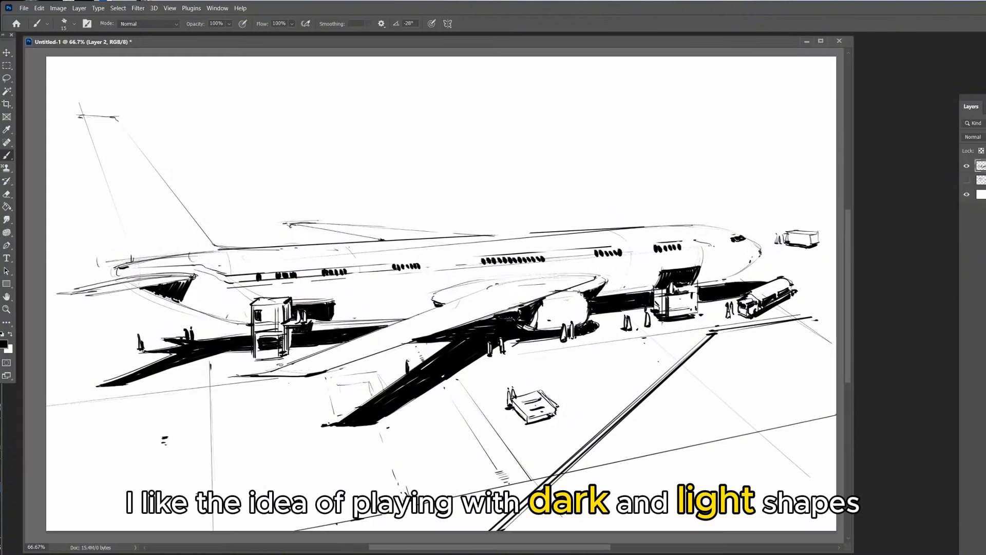
Thicken the front and rear edges of the foreground airplane's tail fin with straight black lines
drag(441, 288, 517, 307)
drag(158, 136, 208, 281)
drag(157, 135, 207, 276)
drag(191, 137, 299, 266)
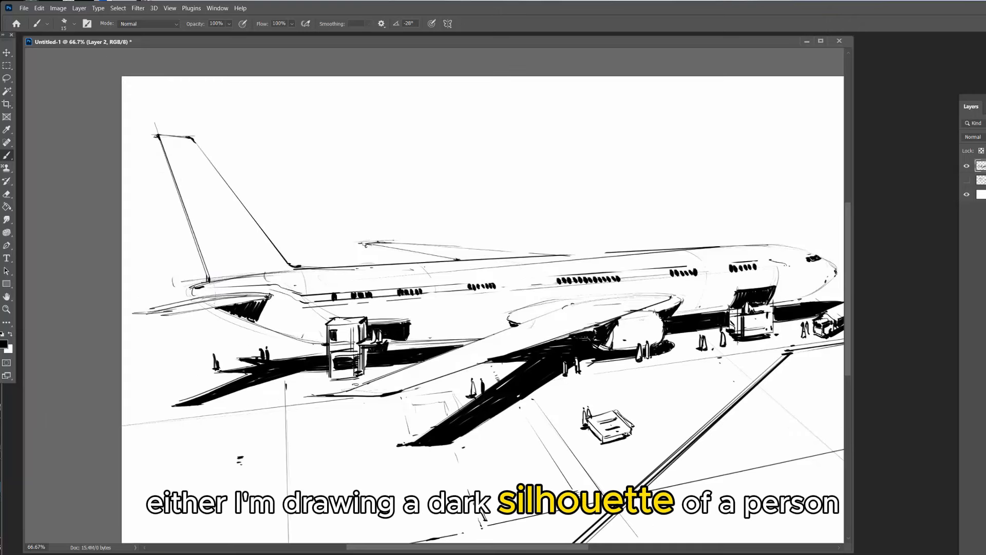
Draw upturned winglets on the tips of the foreground airplane's far and near wings
drag(366, 243, 354, 228)
drag(354, 229, 384, 242)
key(e)
key(b)
drag(297, 383, 324, 396)
drag(462, 288, 409, 294)
drag(725, 272, 735, 278)
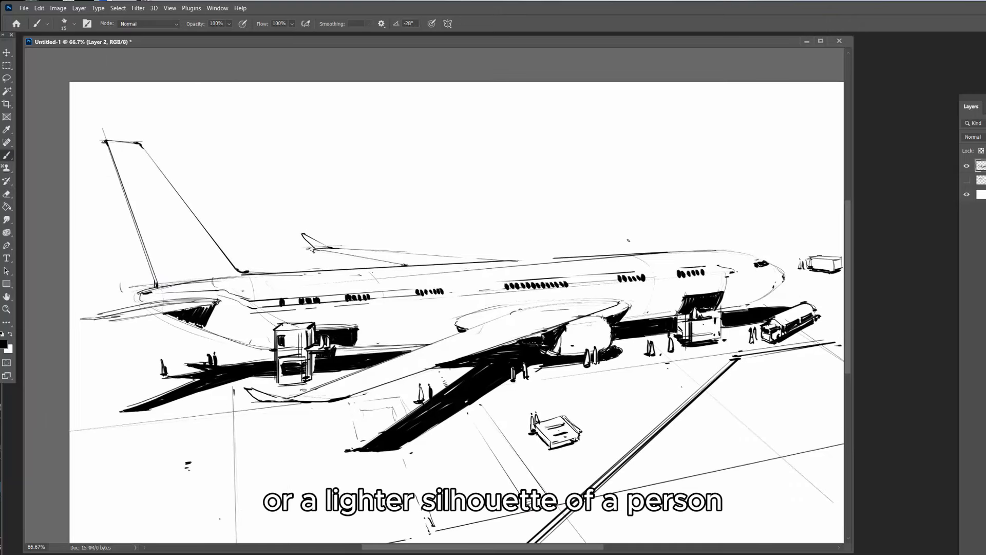
drag(623, 301, 634, 307)
Sketch the long upper and lower fuselage lines of a second airplane behind the first and clean up its tail end
mouse_move(493, 287)
mouse_down()
mouse_move(420, 298)
mouse_move(490, 279)
mouse_up()
drag(157, 195, 474, 189)
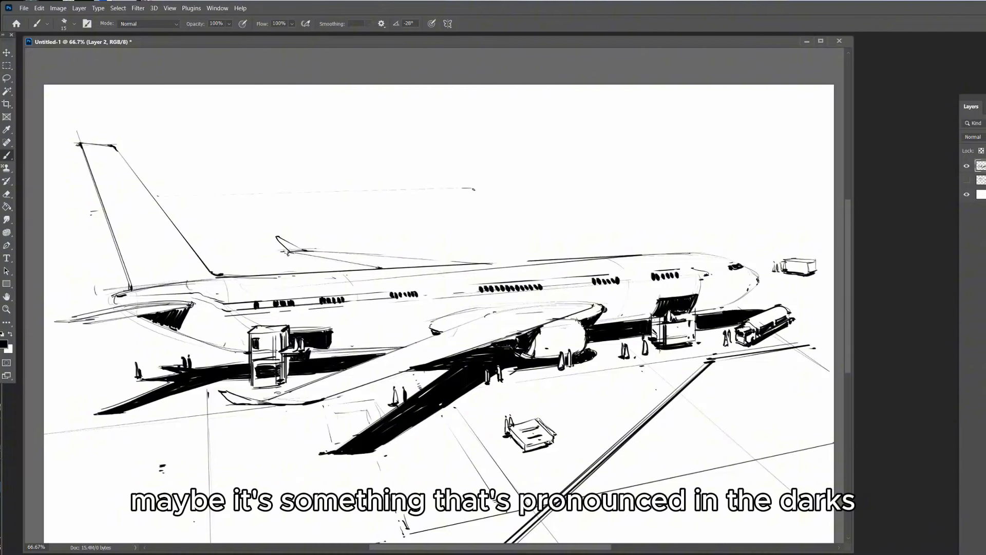
drag(478, 229, 197, 243)
drag(206, 243, 282, 246)
key(e)
mouse_move(174, 204)
mouse_down()
mouse_move(185, 229)
mouse_move(144, 204)
mouse_up()
Ink the background airplane's lower fuselage edge and rounded nose, switching between brush and eraser
key(b)
drag(365, 243, 563, 229)
mouse_move(545, 191)
mouse_down()
mouse_move(588, 199)
mouse_move(567, 219)
mouse_move(584, 210)
mouse_up()
key(e)
key(b)
key(e)
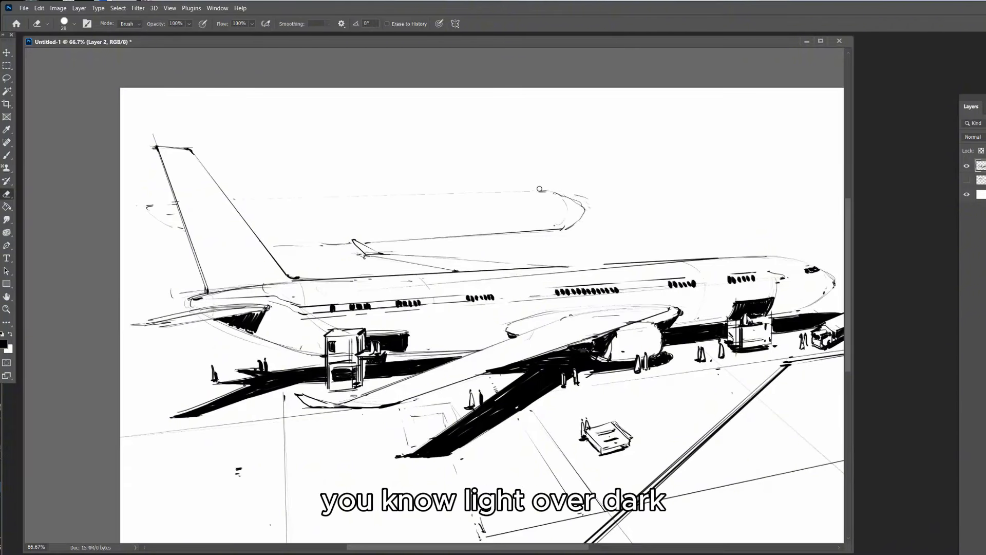
Draw the background airplane's near wing and erase the belly line that crosses it
key(b)
drag(271, 250, 437, 225)
key(e)
drag(321, 243, 349, 243)
drag(367, 242, 453, 233)
key(b)
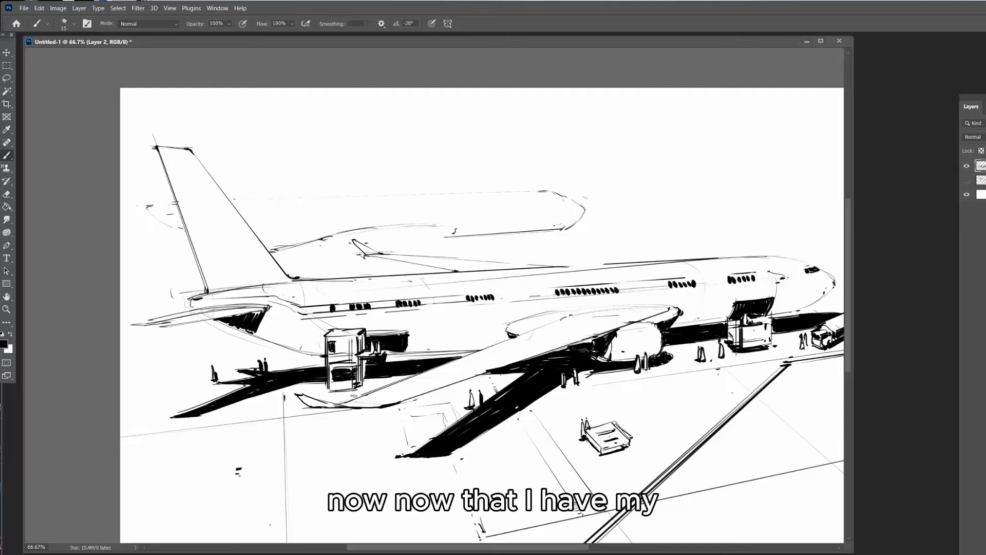
Draw the engine beneath the background airplane's wing and strengthen the wing's upper edge
shift+click(354, 247)
mouse_move(367, 245)
mouse_down()
mouse_move(454, 232)
mouse_move(400, 250)
mouse_up()
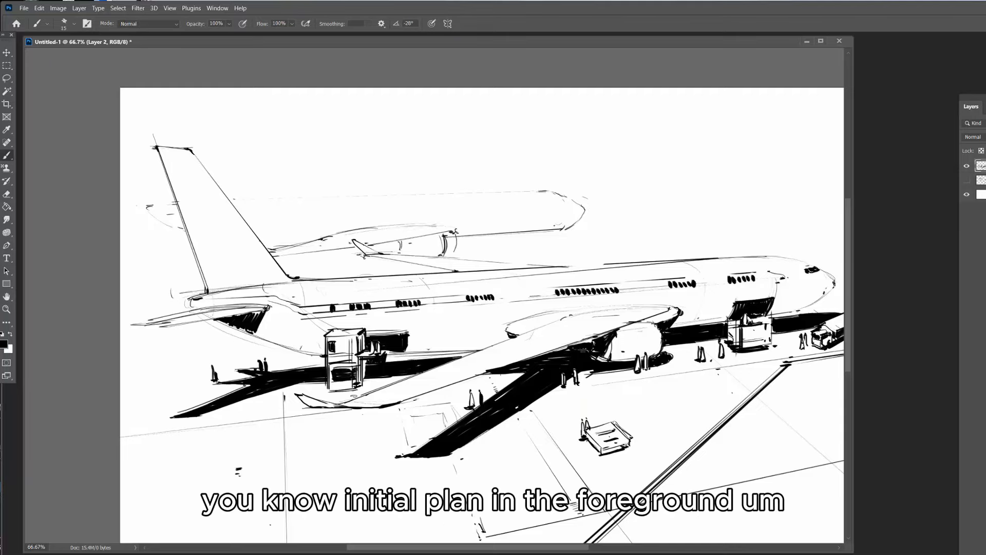
drag(355, 227, 472, 226)
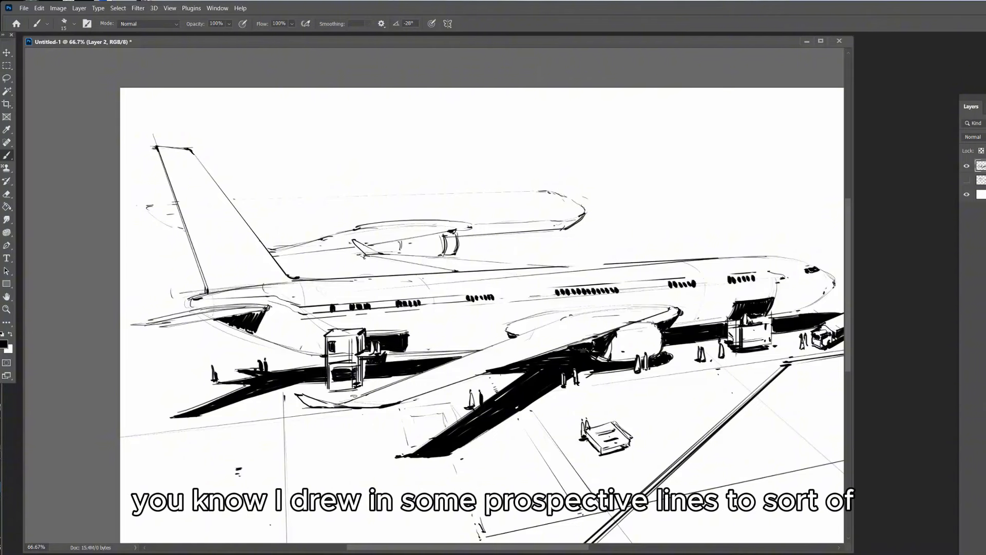
Add a tail fin and rear stabilizer to the background airplane behind the foreground tail
drag(329, 196, 485, 203)
mouse_move(282, 159)
mouse_down()
mouse_move(307, 212)
mouse_move(283, 227)
mouse_up()
drag(338, 225, 277, 226)
drag(299, 216, 310, 215)
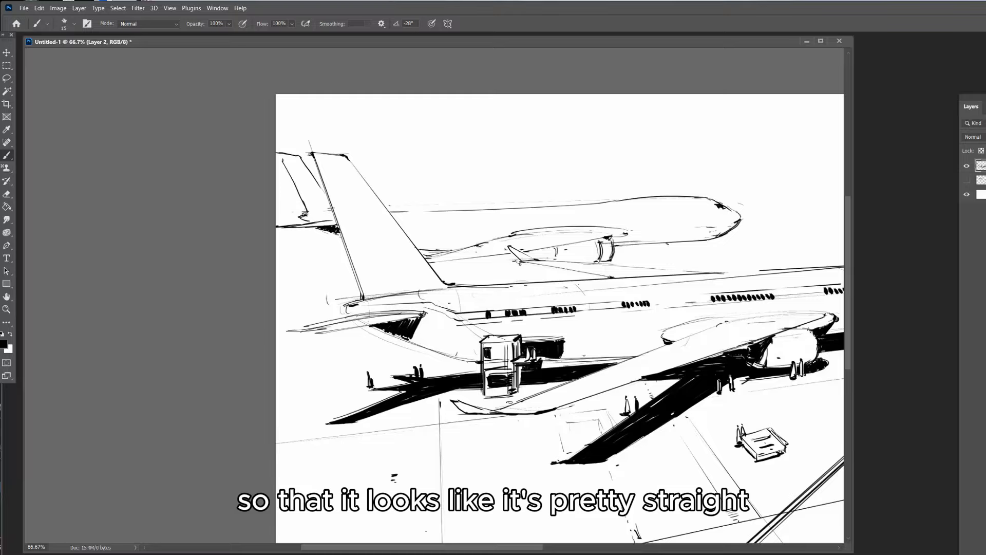
Outline the background airplane's pointed cast shadow beneath its nose and fill it solid black with a larger brush
drag(432, 269, 512, 264)
key(ctrl+z)
drag(615, 253, 670, 251)
drag(615, 251, 717, 244)
drag(655, 248, 756, 246)
drag(755, 246, 687, 255)
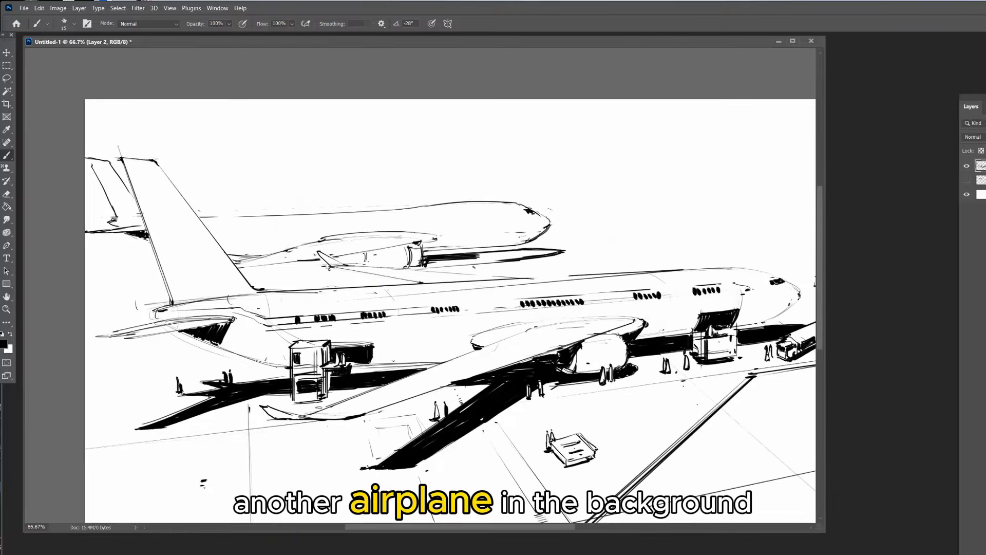
key(bracketright)
key(bracketright)
key(bracketright)
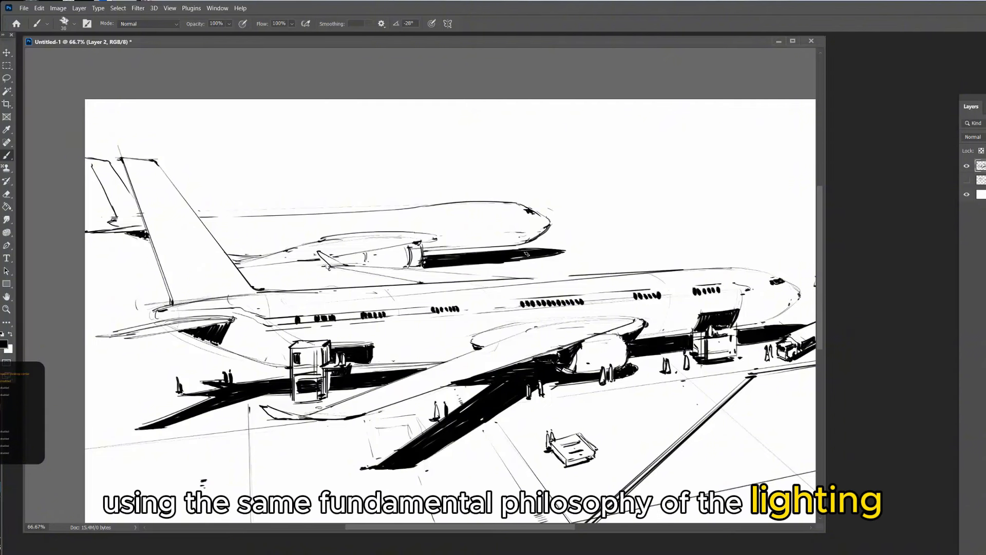
drag(526, 254, 425, 263)
Add nose gear, darken under the background airplane's wing and extend its black ground shadow toward the rear
key(bracketleft)
drag(472, 238, 614, 251)
drag(540, 244, 531, 253)
drag(537, 247, 348, 276)
mouse_move(447, 277)
mouse_down()
mouse_move(357, 273)
mouse_move(455, 272)
mouse_up()
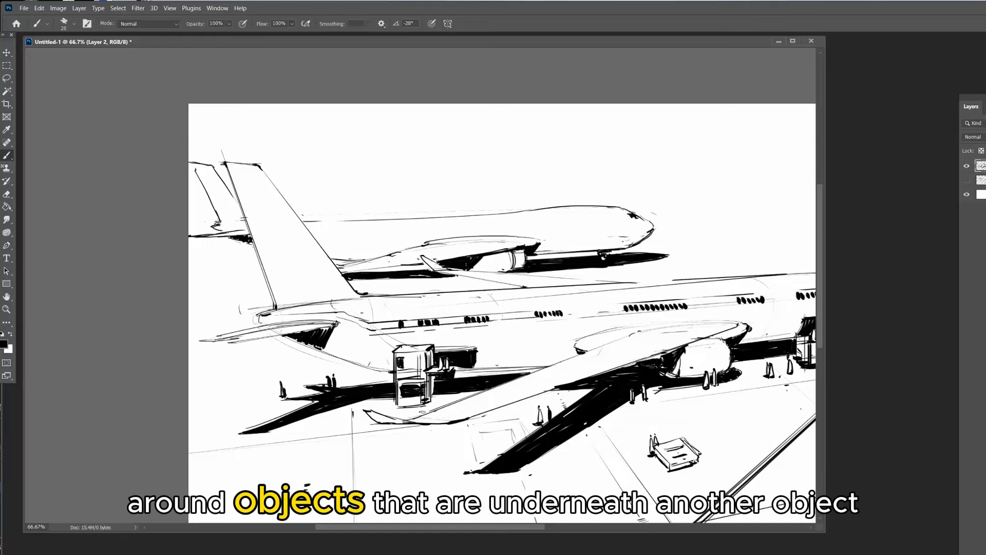
Lasso the background airplane's tail section, cut it to its own layer, shift it slightly and merge it back down
key(l)
drag(238, 202, 234, 195)
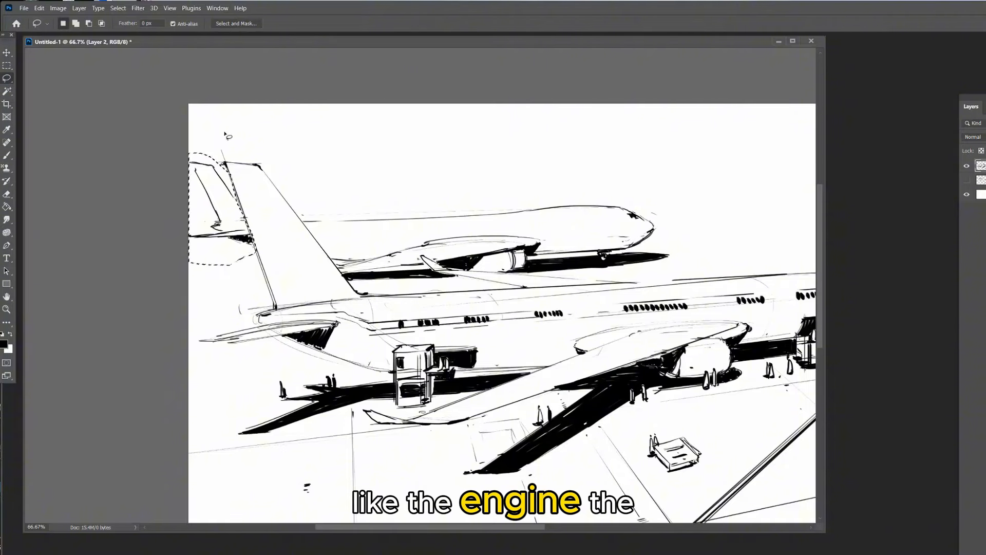
key(ctrl+shift+j)
key(v)
drag(389, 269, 395, 281)
key(ctrl+e)
Ink a ground shadow under the background airplane's tail and add rows of tiny windows along its fuselage
key(b)
drag(266, 285, 214, 288)
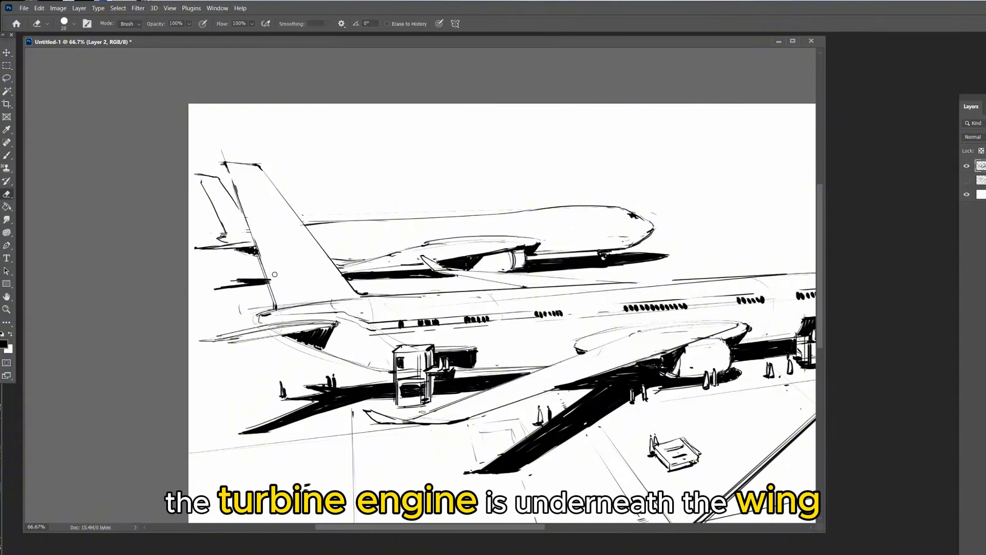
drag(320, 240, 335, 240)
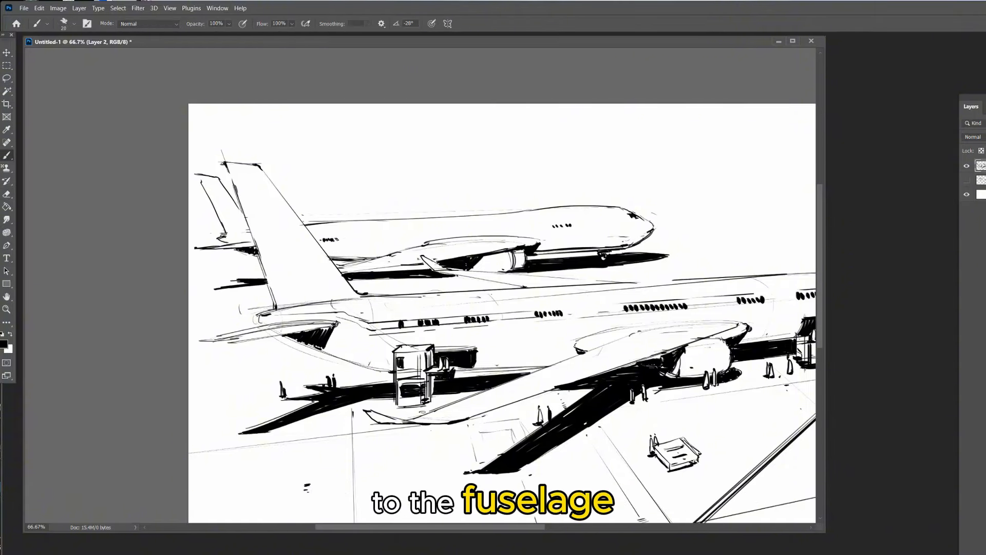
drag(535, 230, 551, 226)
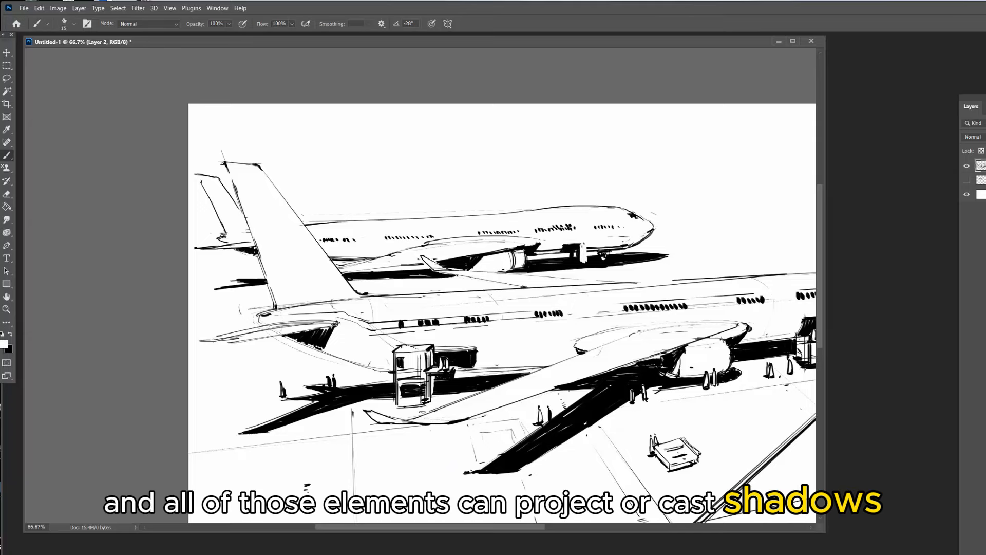
Draw a small cart and people beneath the background airplane's nose and switch to the eraser to tidy its fuselage
mouse_move(630, 267)
mouse_down()
mouse_move(662, 264)
mouse_move(618, 272)
mouse_up()
mouse_move(371, 266)
mouse_down()
mouse_move(472, 268)
mouse_move(350, 281)
mouse_up()
mouse_move(708, 234)
mouse_down()
mouse_move(390, 168)
mouse_move(473, 174)
mouse_up()
key(e)
drag(403, 178, 408, 177)
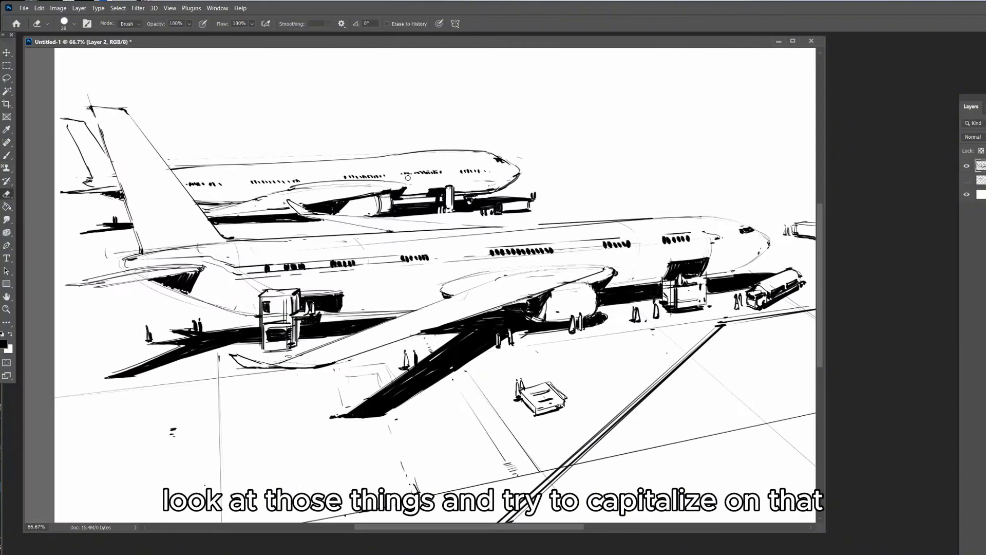
Draw thin straight ground lines beyond the airplanes, partly erase them, and restate the foreground fuselage's upper edge
key(b)
drag(725, 228, 684, 229)
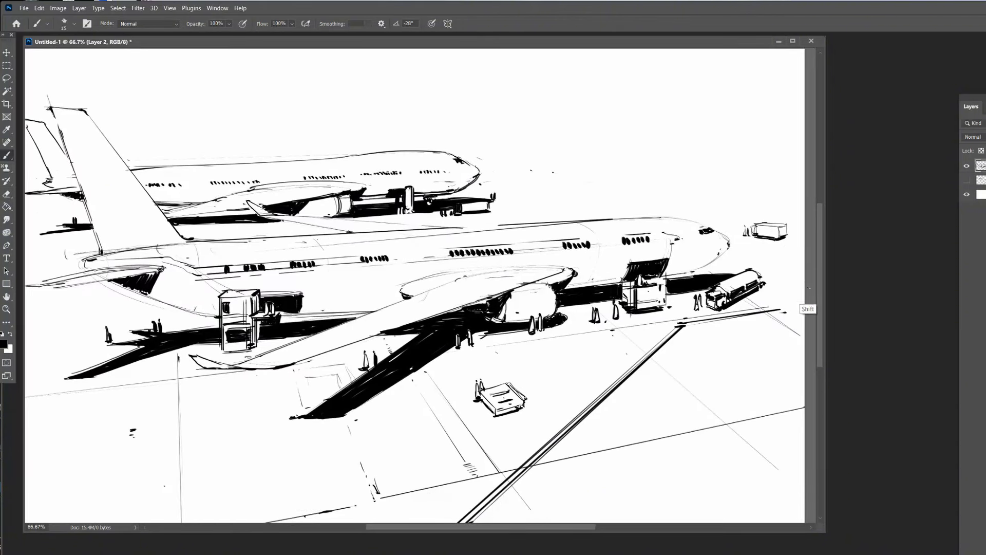
shift+click(531, 151)
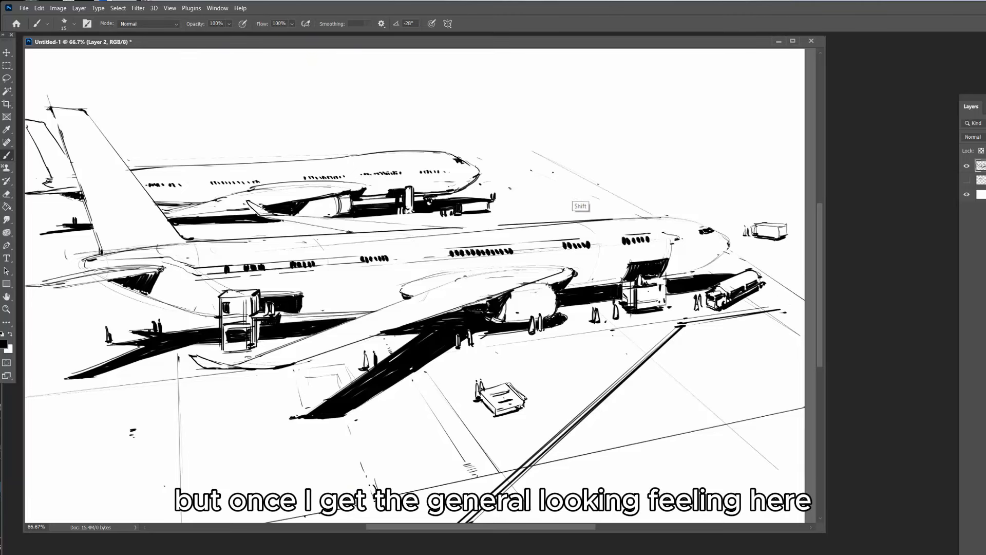
drag(510, 188, 597, 182)
mouse_move(293, 210)
mouse_down()
mouse_move(358, 205)
mouse_move(344, 219)
mouse_up()
key(e)
drag(585, 192, 645, 190)
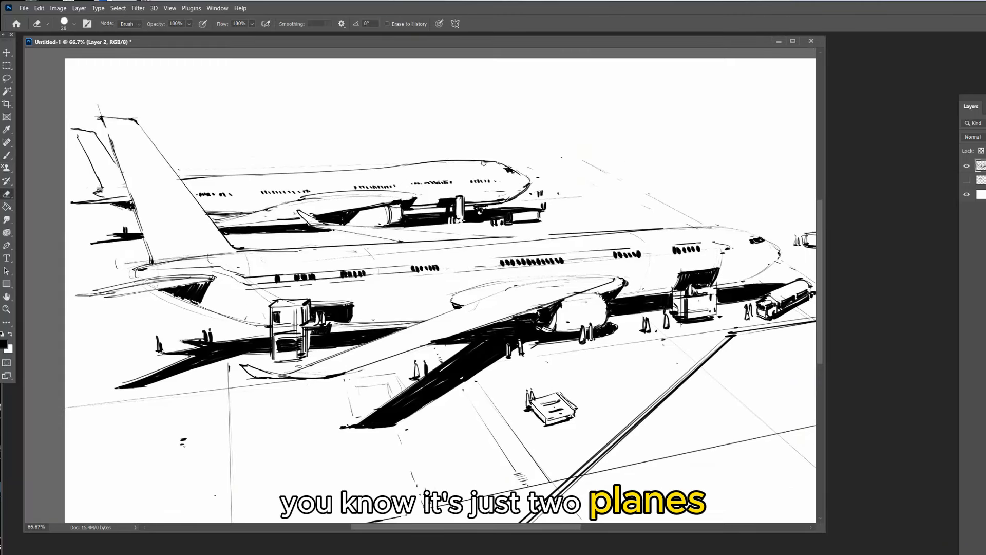
key(b)
drag(498, 239, 581, 233)
Sketch a box-shaped truck in perspective on the foreground tarmac behind the near wing
drag(149, 458, 221, 440)
mouse_move(152, 458)
mouse_down()
mouse_move(155, 481)
mouse_move(175, 466)
mouse_up()
drag(175, 464, 175, 488)
drag(155, 481, 174, 488)
drag(222, 440, 222, 459)
drag(176, 488, 222, 460)
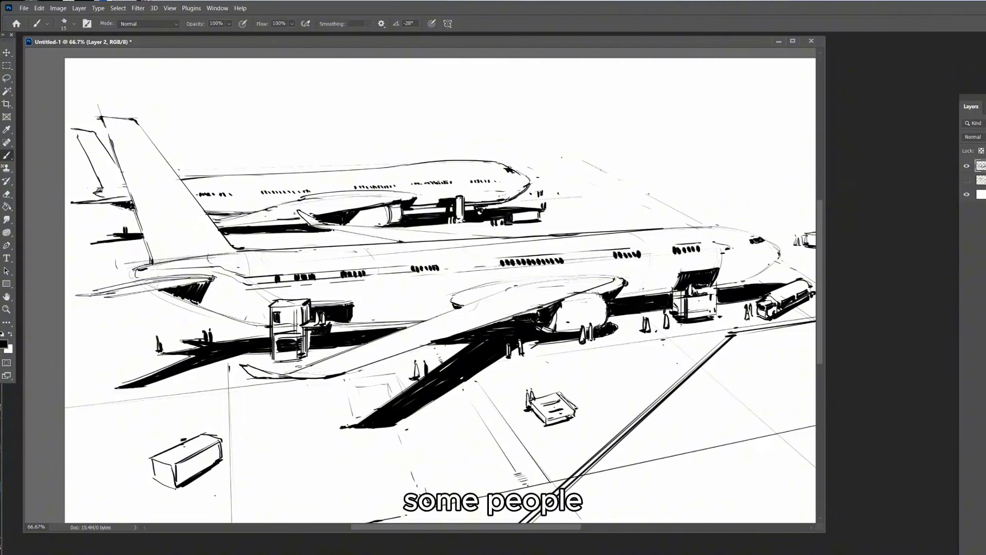
Add a cab, side details and small people at both ends of the foreground box truck
mouse_move(149, 465)
mouse_down()
mouse_move(150, 480)
mouse_move(190, 479)
mouse_up()
drag(200, 468, 216, 479)
mouse_move(211, 448)
mouse_down()
mouse_move(211, 465)
mouse_move(238, 453)
mouse_up()
click(243, 438)
Create a new layer above the line art, set it to Multiply and choose a mid-gray brush color
key(ctrl+shift+alt+n)
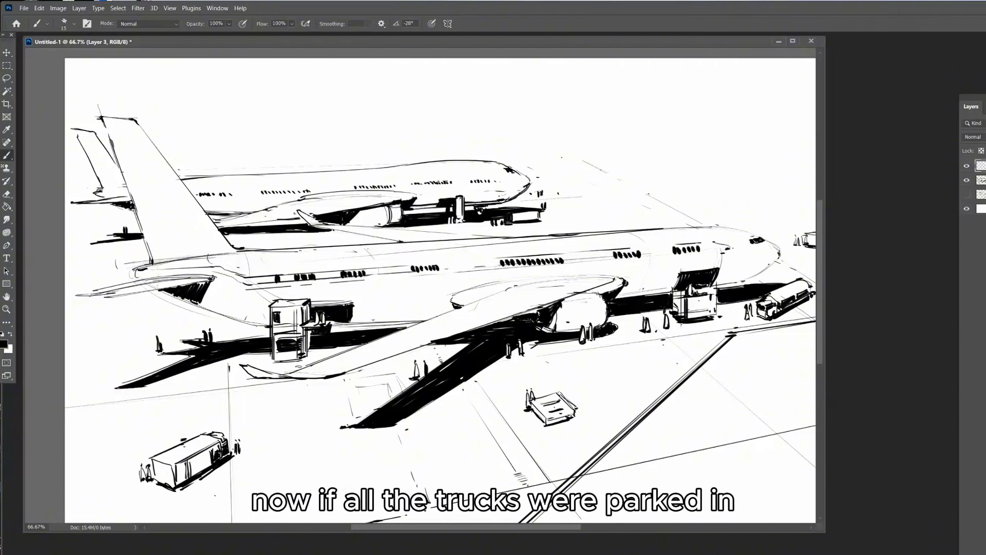
click(972, 137)
click(3, 344)
key(Return)
mouse_move(616, 118)
mouse_down()
mouse_move(629, 177)
mouse_move(679, 280)
mouse_up()
key(ctrl+z)
click(3, 344)
key(Return)
Fill the foreground airplane's tail fin with gray and erase the overspill along its edge
drag(109, 126, 194, 195)
key(e)
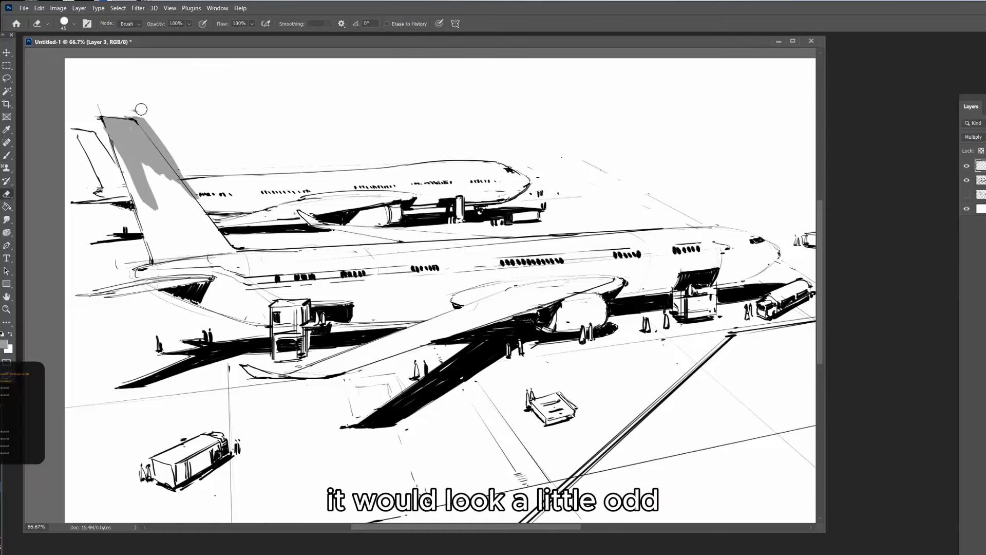
drag(140, 108, 197, 195)
key(b)
mouse_move(121, 154)
mouse_down()
mouse_move(136, 149)
mouse_move(226, 244)
mouse_up()
With a smaller brush, paint gray on the stabilizer, along the window stripe, on the nose, engine and rear belly
key(bracketleft)
key(bracketleft)
key(bracketleft)
key(bracketleft)
drag(158, 249, 234, 248)
drag(103, 295, 728, 247)
drag(772, 246, 772, 266)
drag(598, 296, 601, 326)
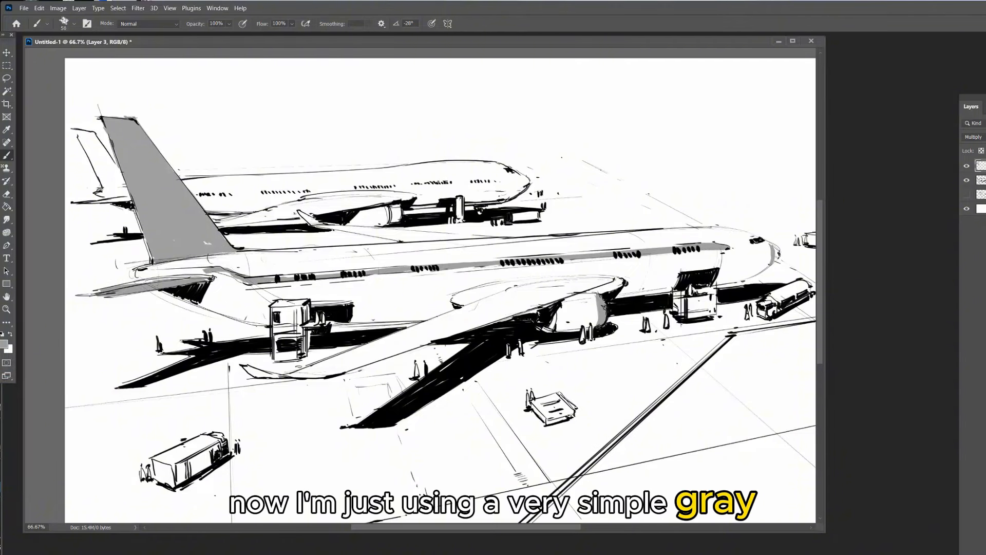
drag(264, 320, 196, 301)
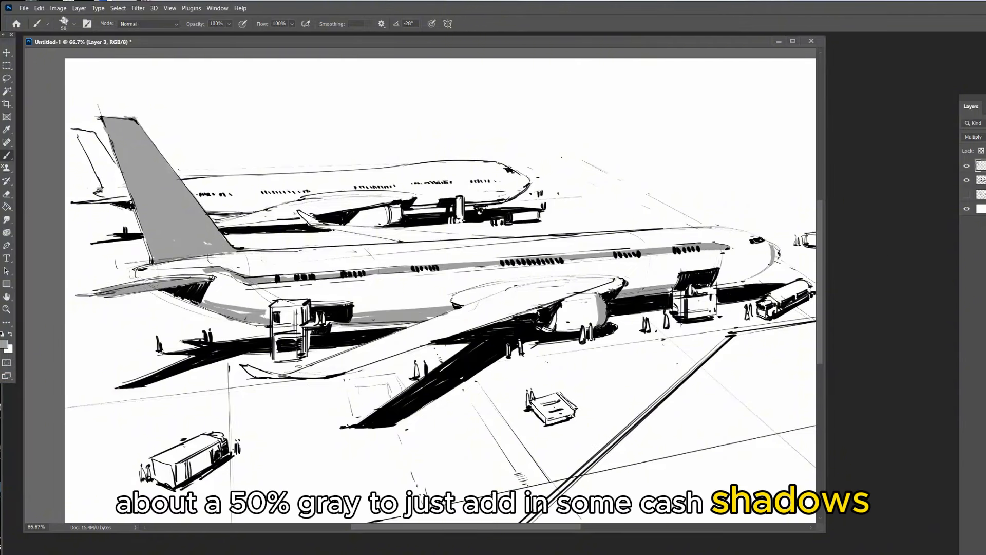
Shade the foreground fuselage's underside gray from tail to nose and erase gray from the rear loader
key(ctrl+minus)
drag(130, 224, 323, 231)
drag(439, 224, 552, 201)
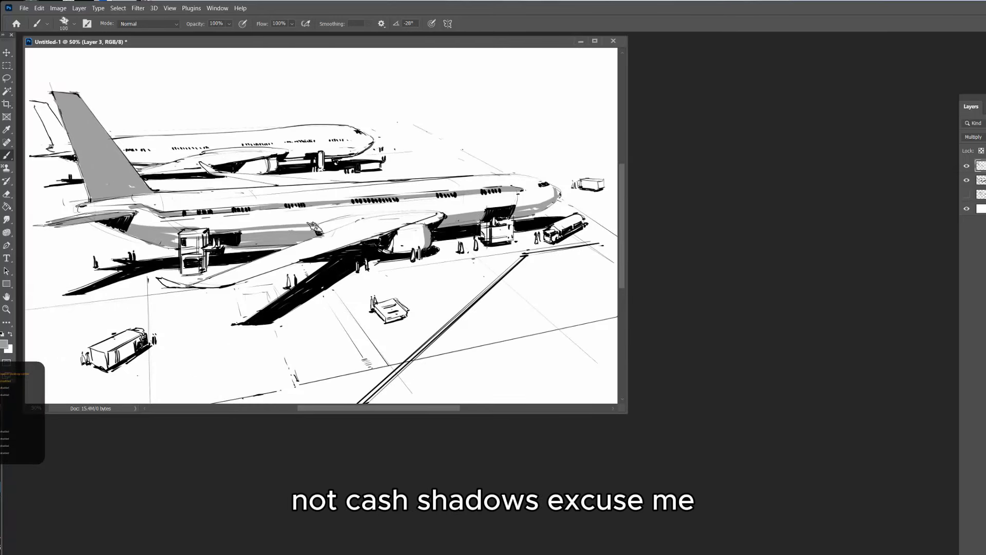
key(e)
drag(183, 233, 204, 238)
key(b)
On the line-art layer, use a small black brush to darken the background airplane's rear shadow and the far wing's edge
drag(309, 149, 370, 162)
key(bracketright)
key(bracketright)
key(bracketright)
key(bracketright)
key(bracketright)
click(981, 179)
key(d)
key(bracketleft)
key(bracketleft)
key(bracketleft)
key(bracketleft)
key(bracketleft)
key(bracketleft)
key(bracketleft)
key(bracketleft)
key(bracketleft)
key(bracketleft)
drag(212, 200, 250, 192)
drag(213, 203, 277, 192)
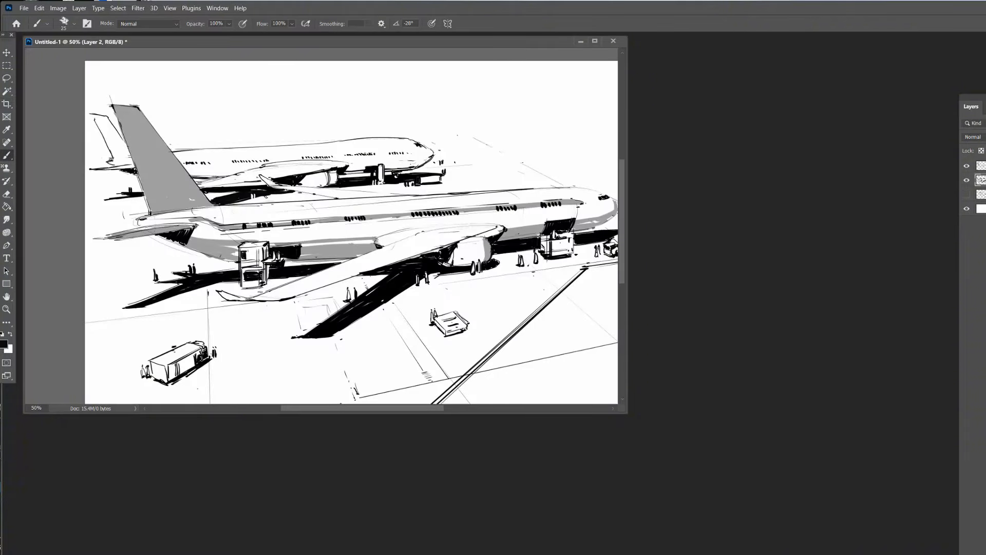
drag(300, 190, 336, 200)
On the Multiply shading layer, fill the background airplane's tail fin with gray using a larger brush of size 45
click(981, 166)
key(x)
alt+click(148, 154)
key(bracketright)
key(bracketright)
key(bracketright)
key(bracketright)
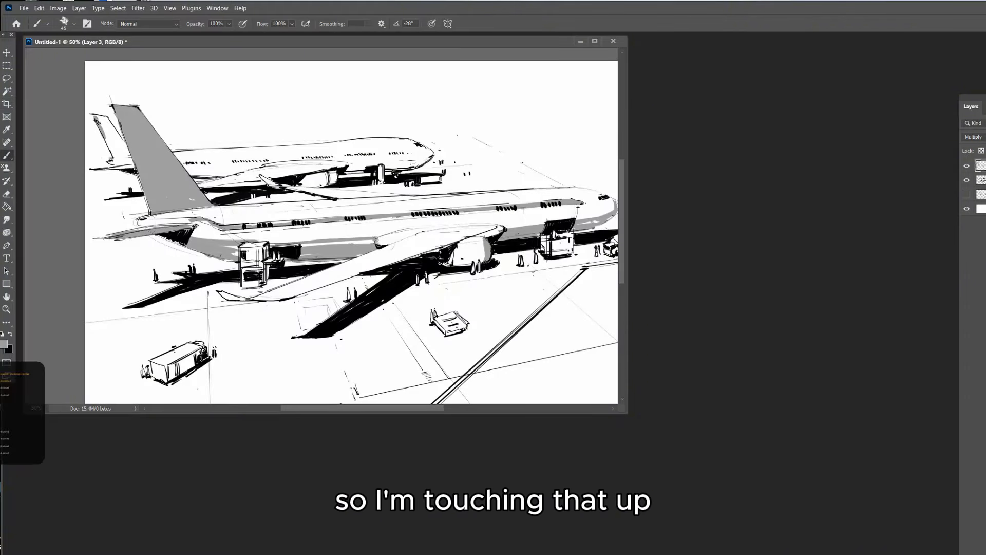
drag(99, 119, 117, 150)
drag(109, 119, 133, 167)
Shade the background airplane's underside, nose and near wing gray
mouse_move(327, 174)
mouse_down()
mouse_move(327, 185)
mouse_move(410, 162)
mouse_up()
drag(377, 167, 429, 160)
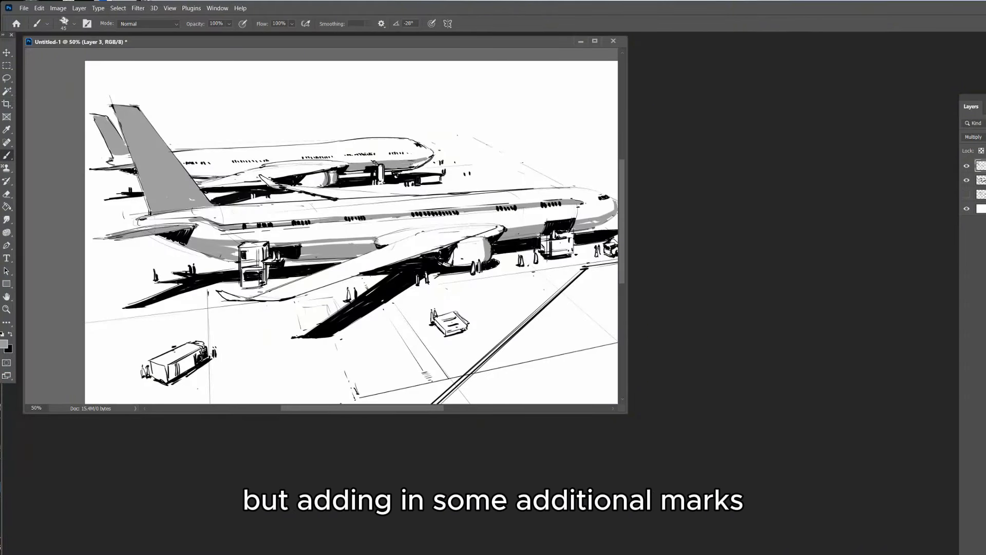
drag(267, 177, 332, 178)
mouse_move(319, 170)
mouse_down()
mouse_move(254, 177)
mouse_move(328, 180)
mouse_move(277, 173)
mouse_up()
Paint gray on the foreground box truck, the tanker by the nose, the rear loader and the foreground wing's leading edge
drag(146, 360, 189, 341)
drag(147, 372, 190, 355)
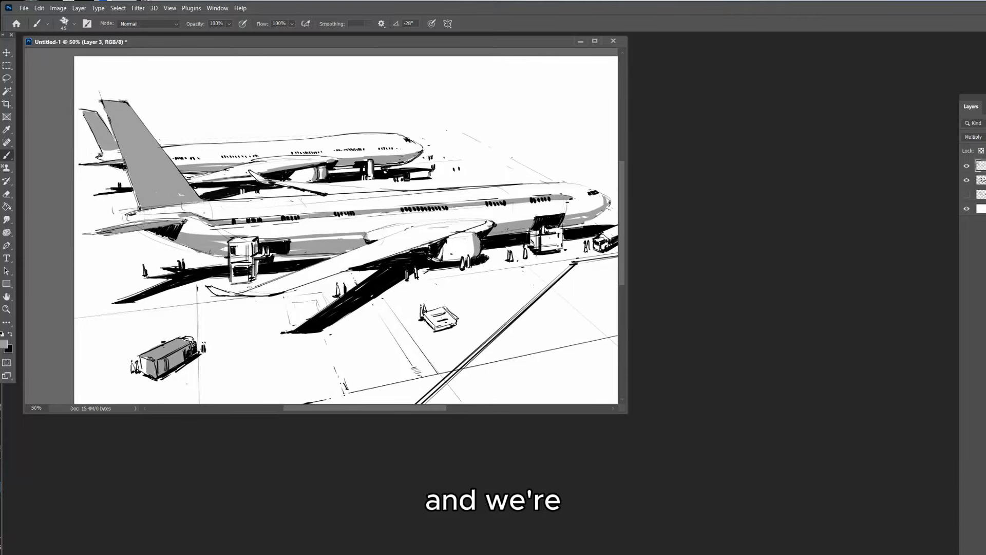
drag(359, 242, 257, 271)
drag(507, 266, 533, 254)
drag(438, 265, 439, 276)
mouse_move(169, 266)
mouse_down()
mouse_move(208, 263)
mouse_move(174, 308)
mouse_up()
drag(190, 272, 189, 307)
drag(209, 319, 390, 259)
drag(389, 258, 432, 248)
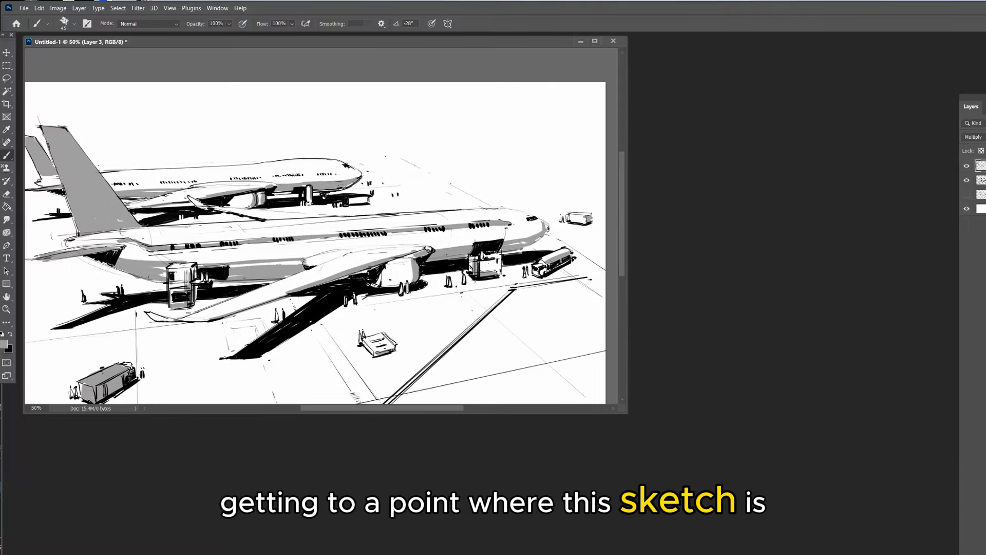
Move the document window and enlarge it to view the whole airport sketch
drag(424, 42, 487, 52)
drag(689, 423, 919, 543)
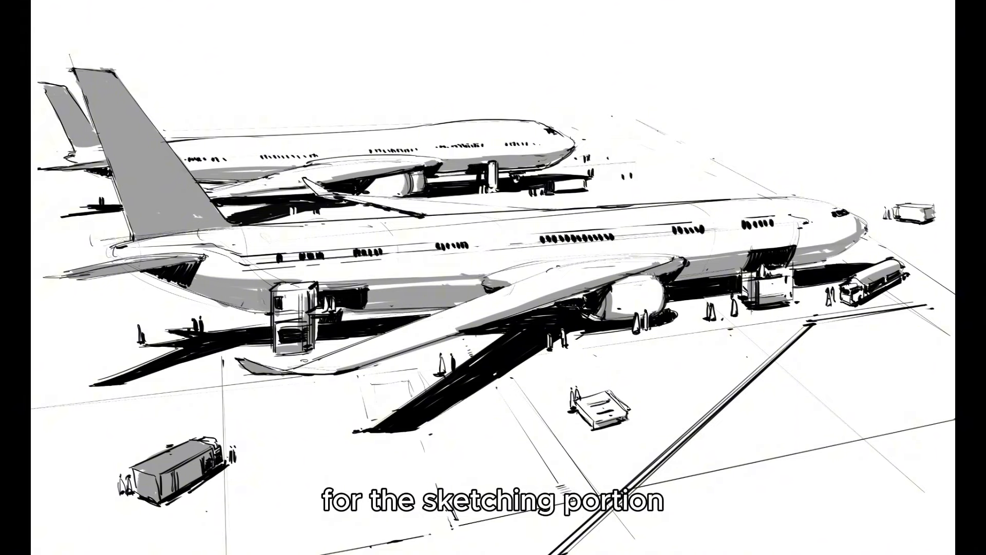